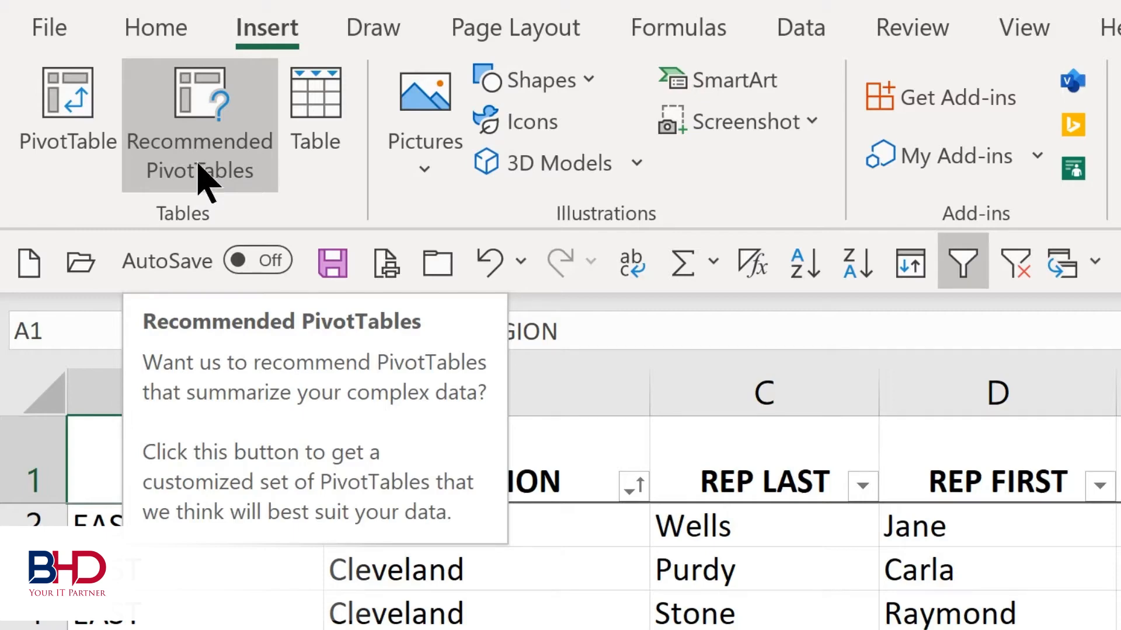
# - Insert a PivotTable from 'Sales Tracking'!$A$1:$J$77 on a new worksheet, with REGION as rows and TOTALS as summed values
pyautogui.click(66, 146)
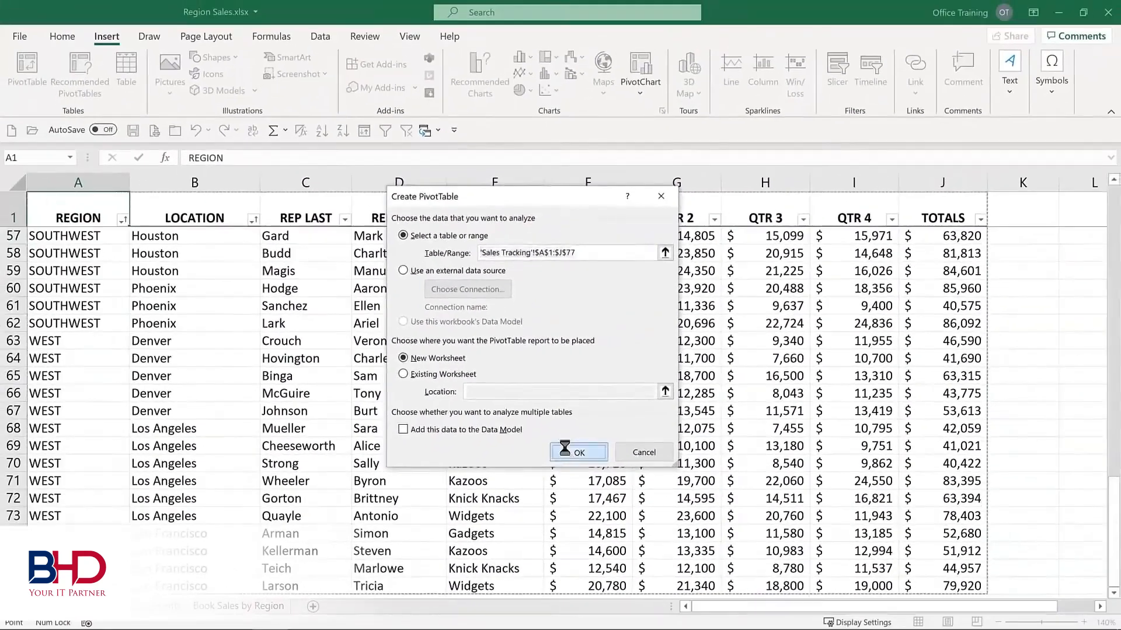
pyautogui.click(633, 529)
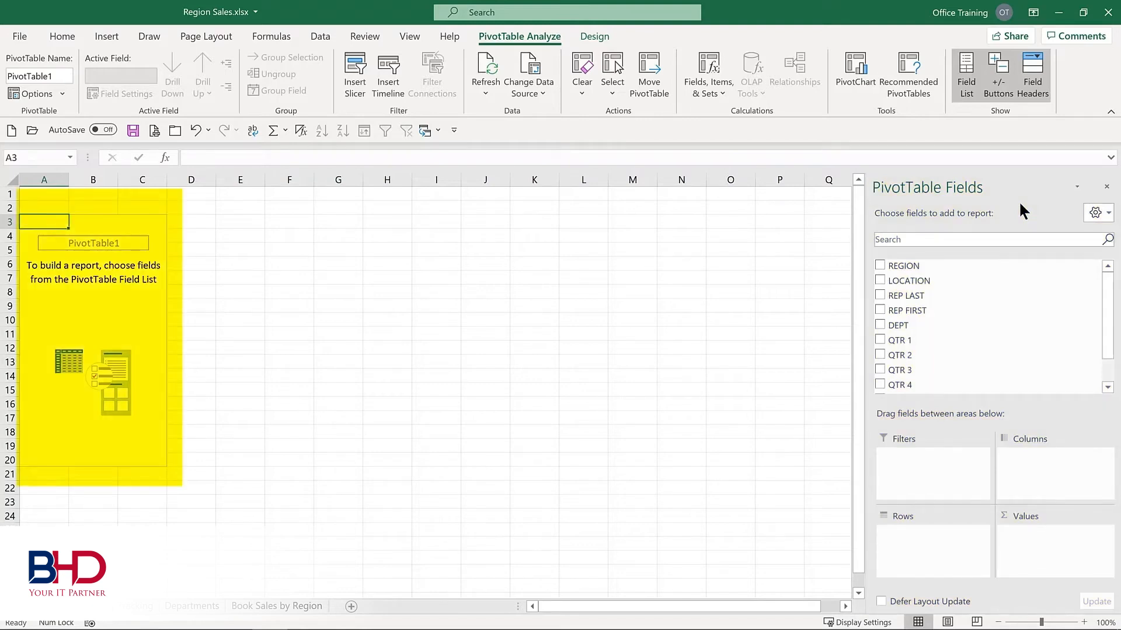
pyautogui.click(879, 266)
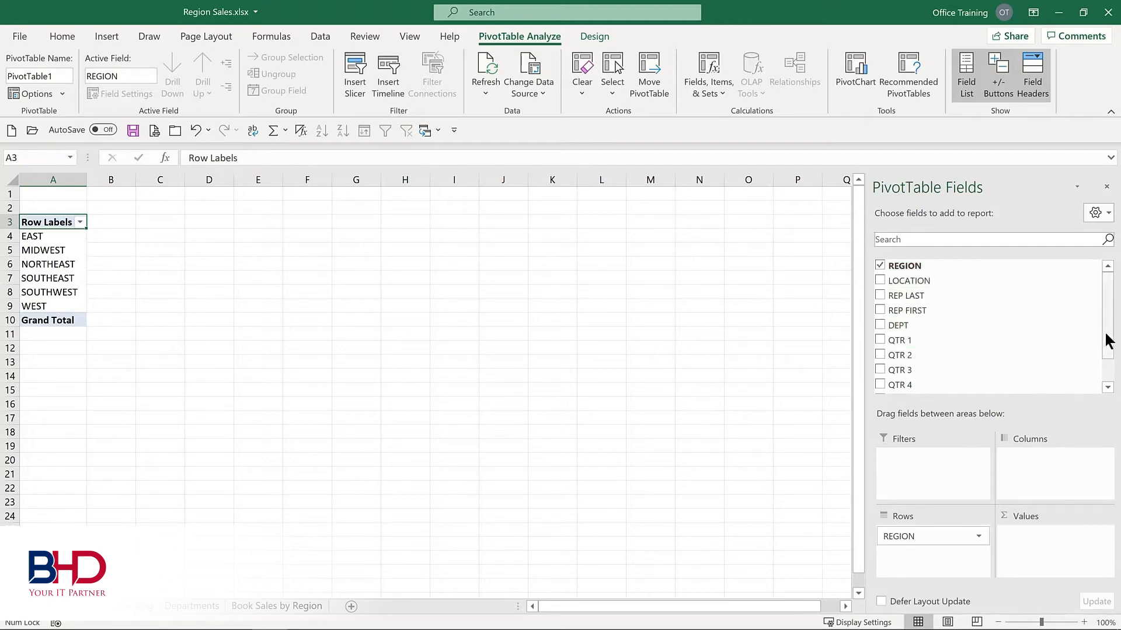
pyautogui.moveTo(1108, 332); pyautogui.dragTo(1109, 375)
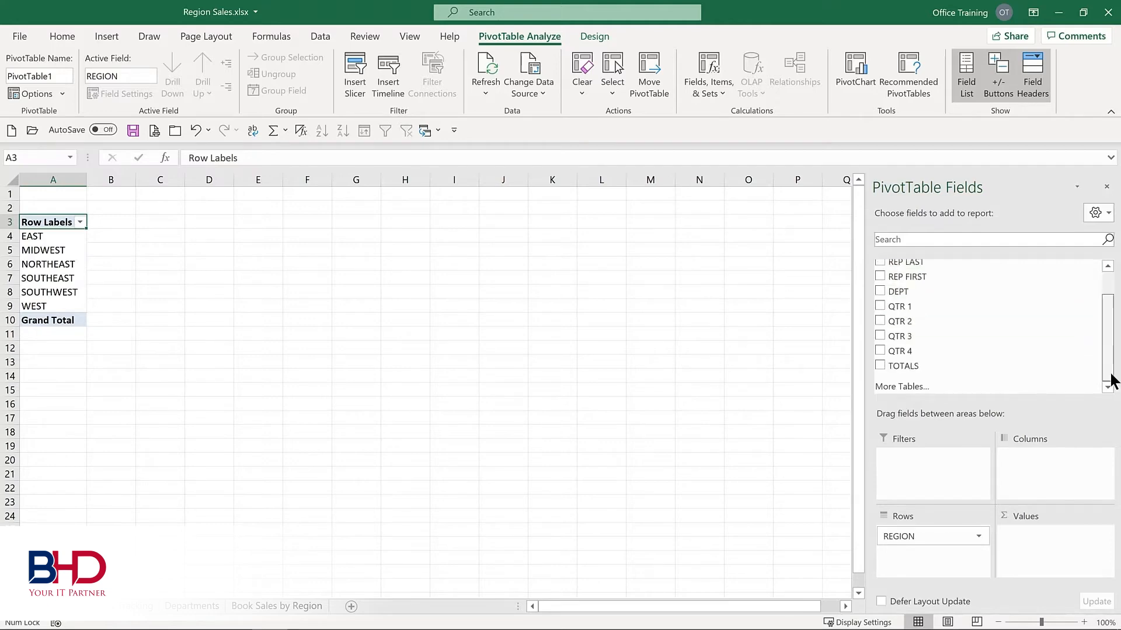
pyautogui.click(880, 366)
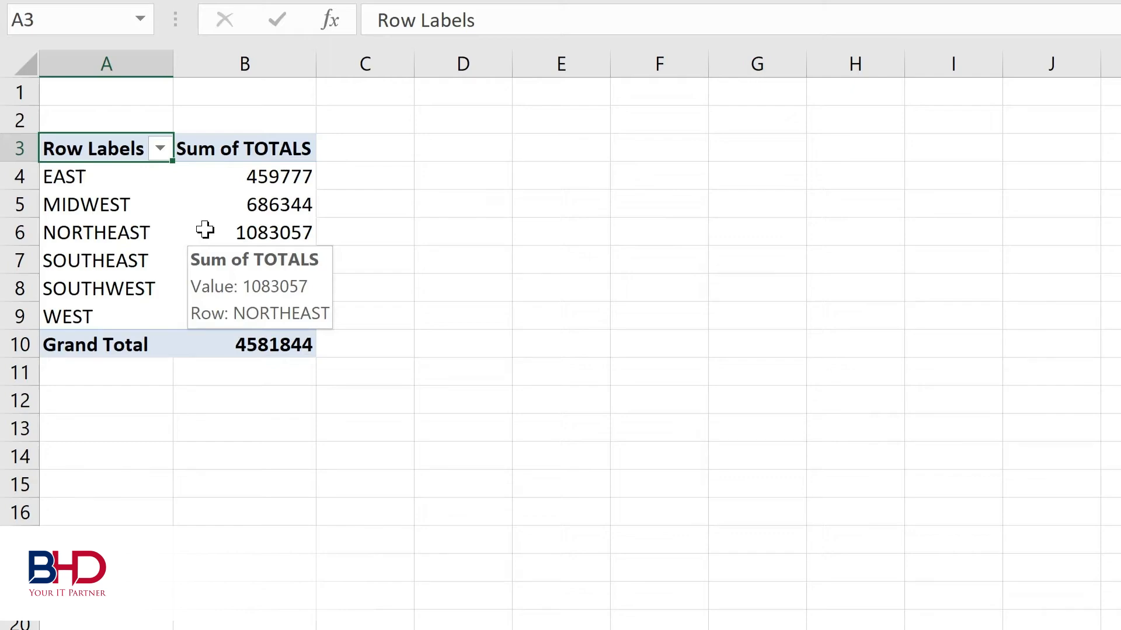
# - Format the PivotTable's Sum of TOTALS values as Currency with the $ symbol and 0 decimal places
pyautogui.rightClick(205, 229)
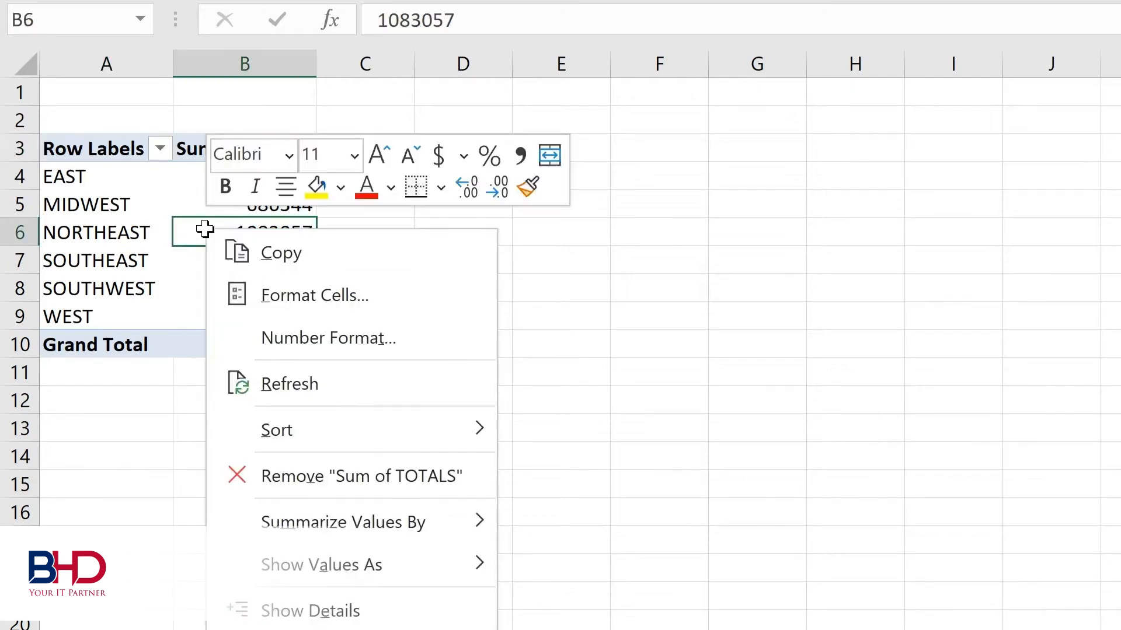
pyautogui.click(279, 344)
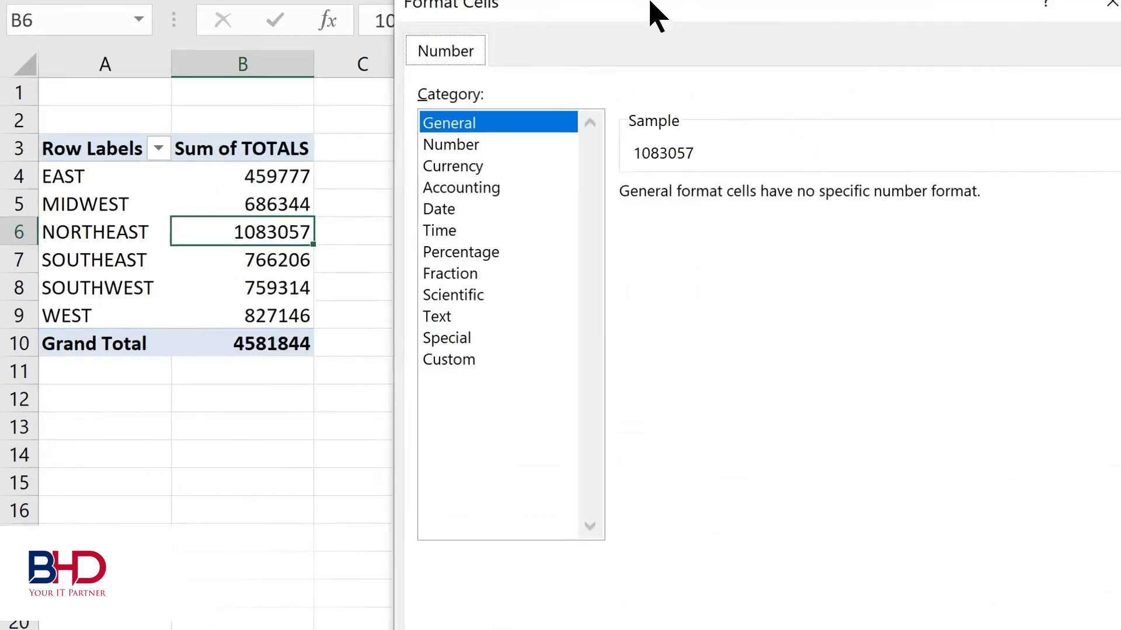
pyautogui.click(309, 155)
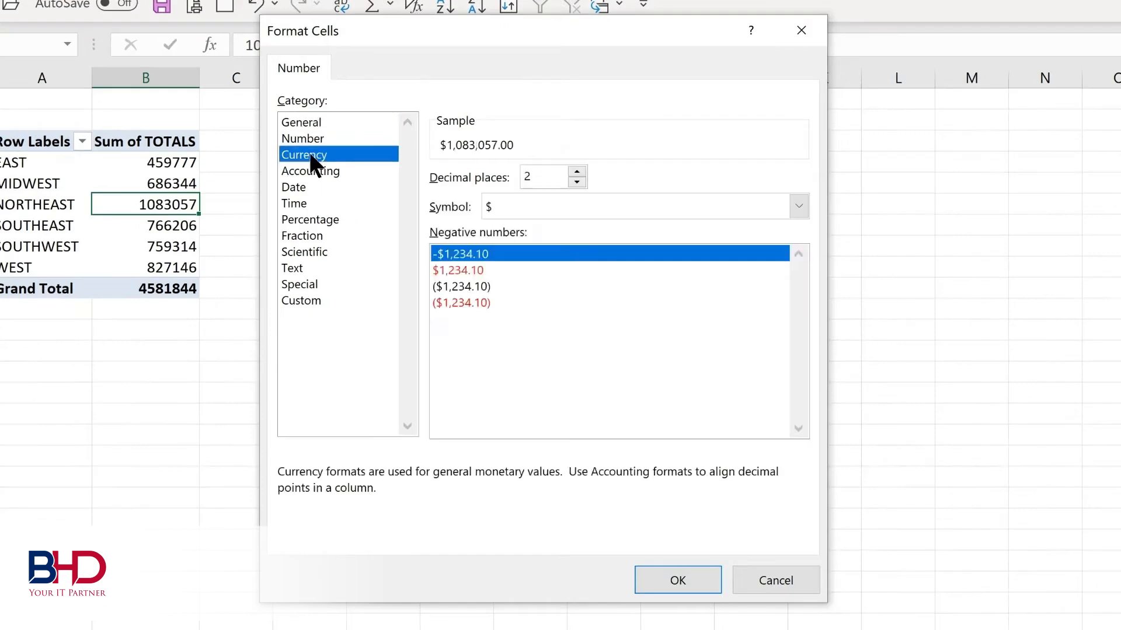
pyautogui.click(577, 182)
pyautogui.click(576, 182)
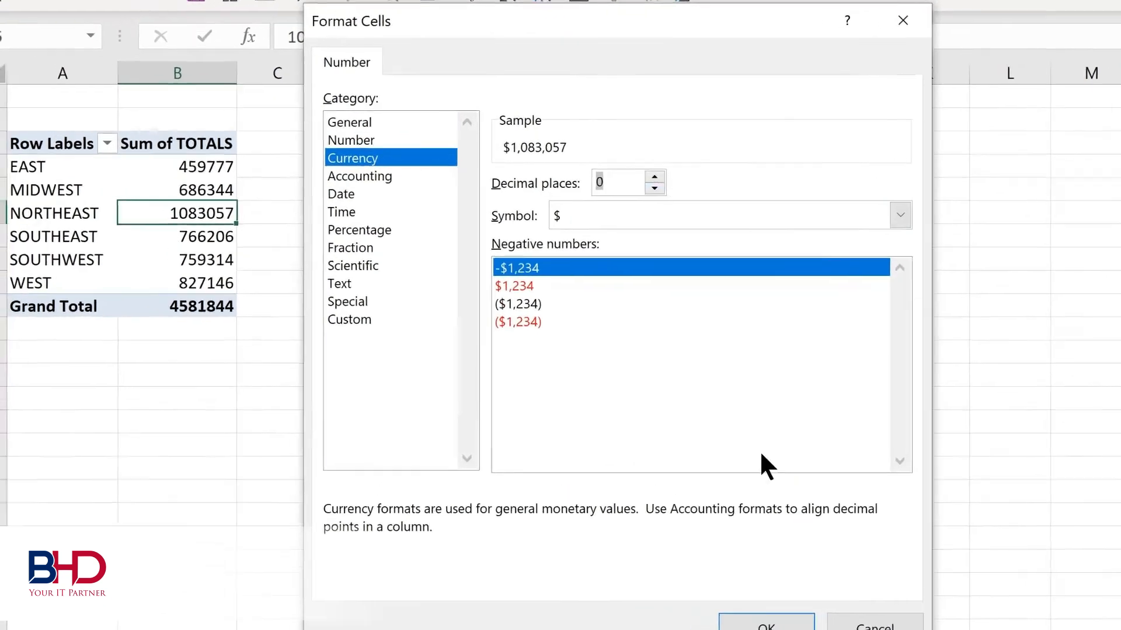
pyautogui.click(677, 580)
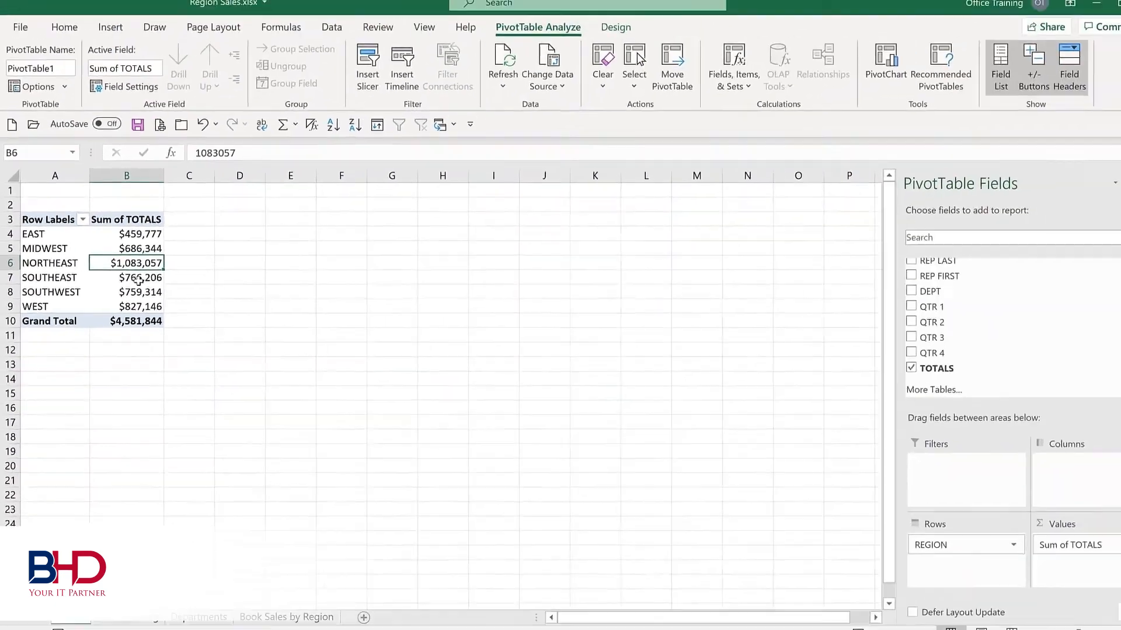
# - Add the DEPT field to the PivotTable and place it in the Columns area
pyautogui.click(880, 292)
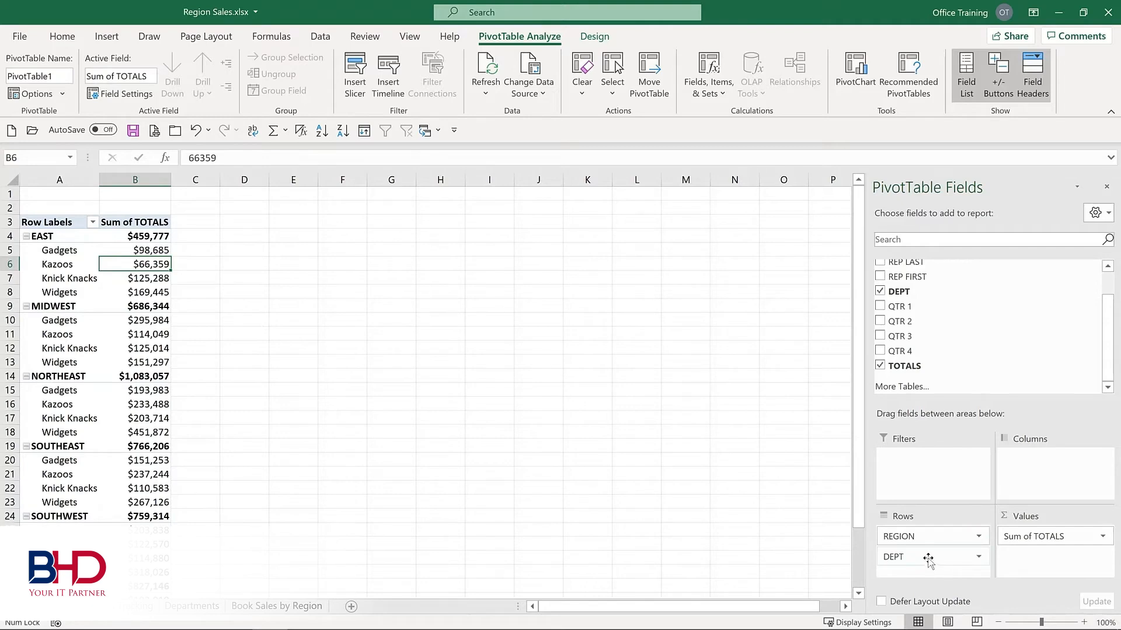
pyautogui.moveTo(928, 560); pyautogui.dragTo(1049, 470)
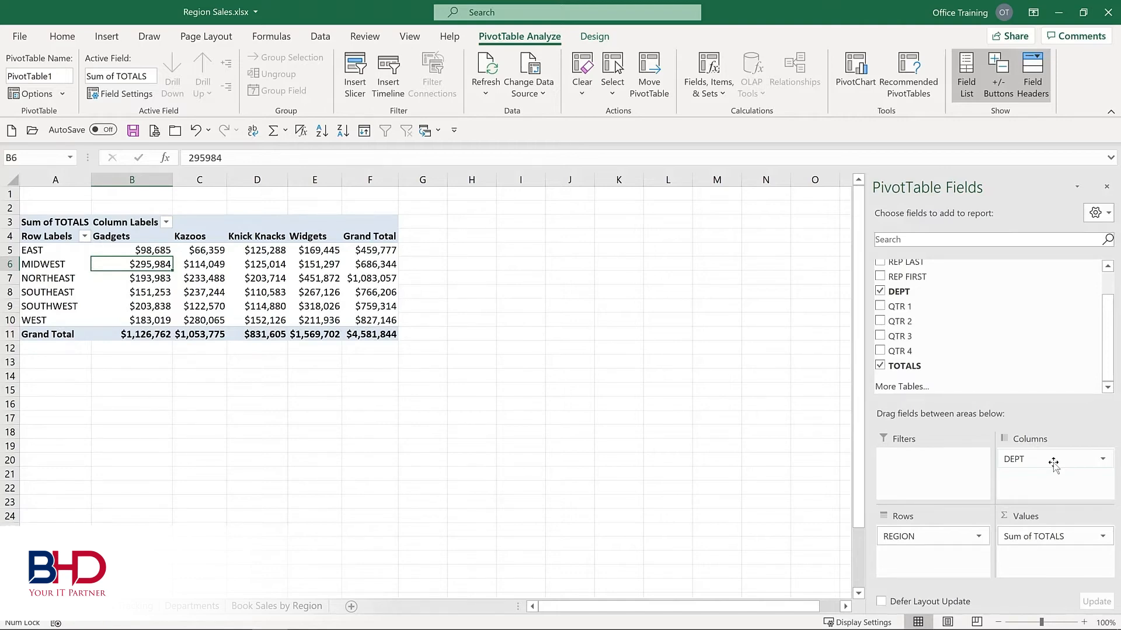
pyautogui.moveTo(245, 274)
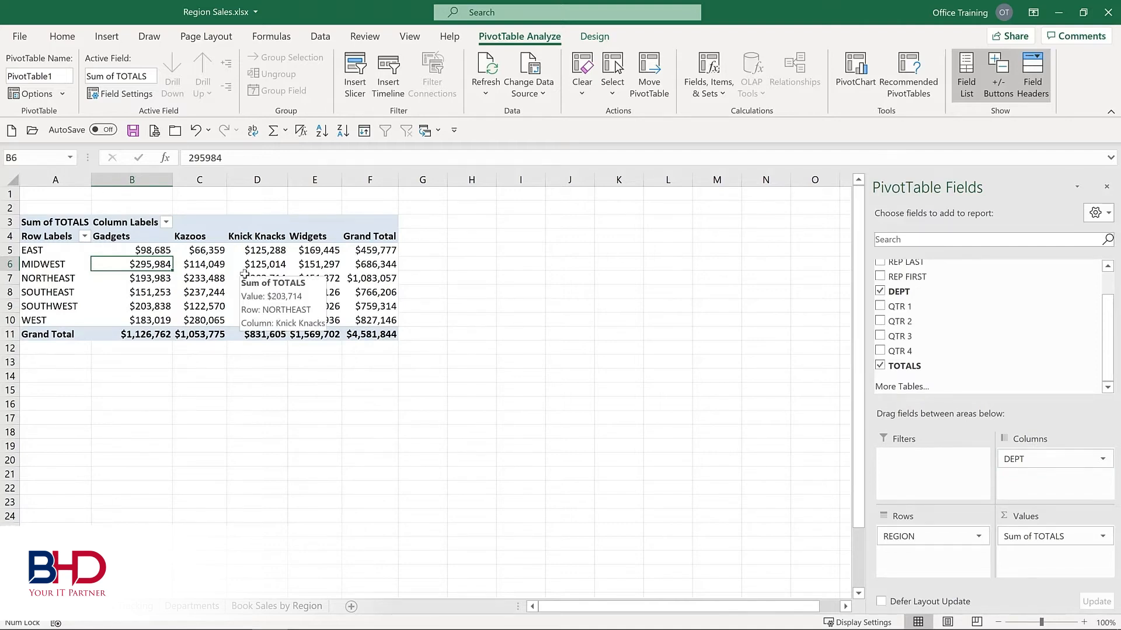
pyautogui.click(593, 36)
pyautogui.click(517, 36)
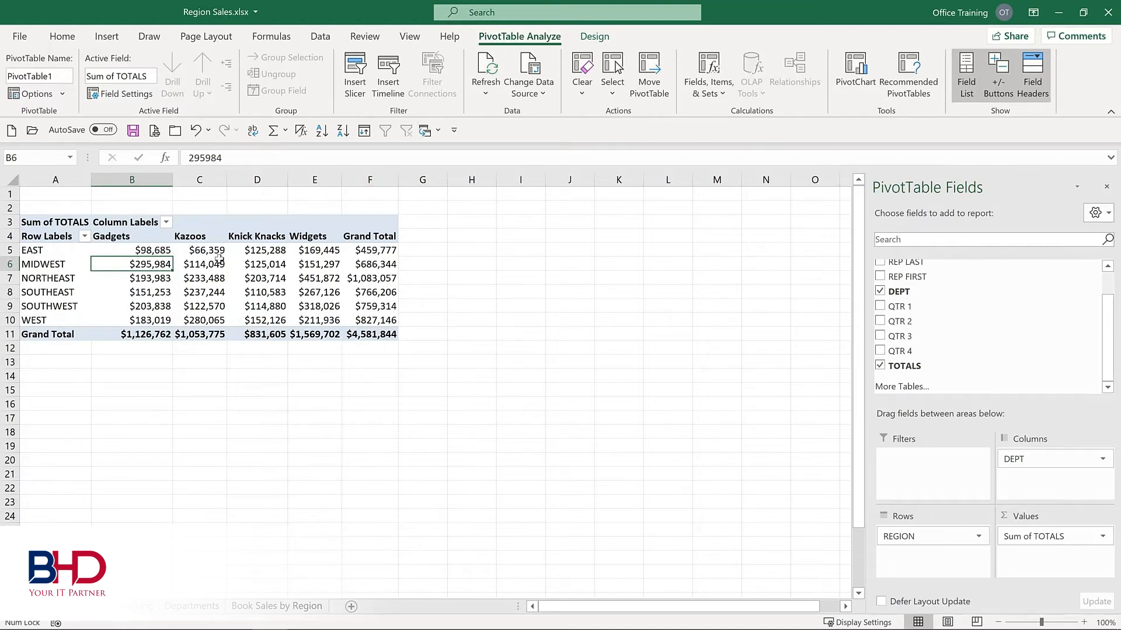
pyautogui.moveTo(217, 259)
pyautogui.moveTo(151, 253)
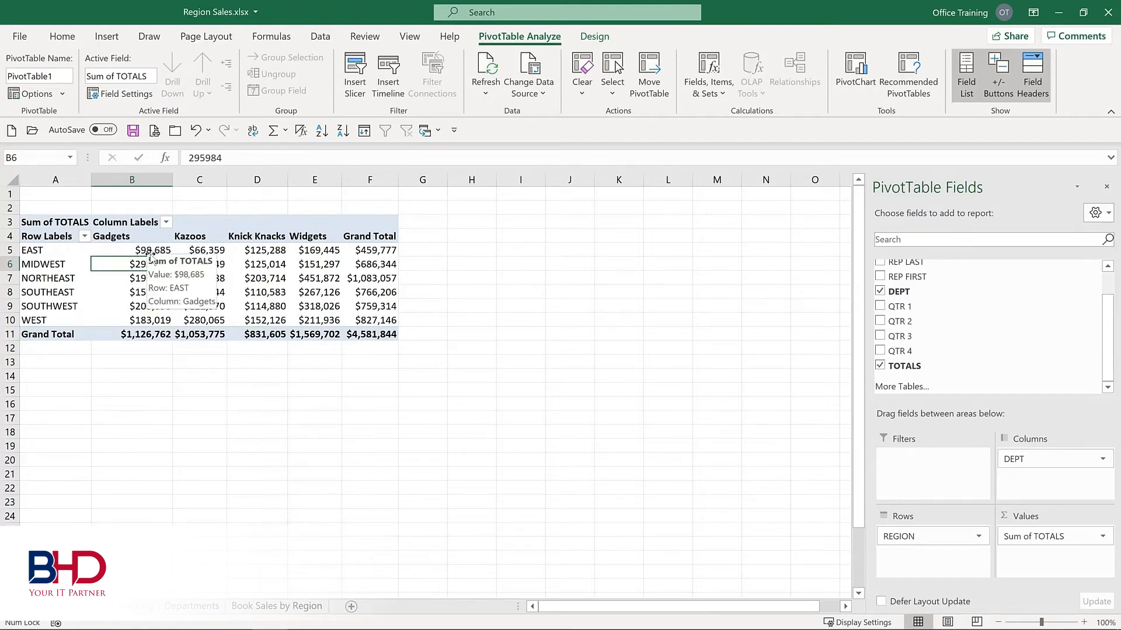
# - Add the LOCATION field to the PivotTable rows, nested under REGION
pyautogui.scroll(2, 881, 282)
pyautogui.click(880, 280)
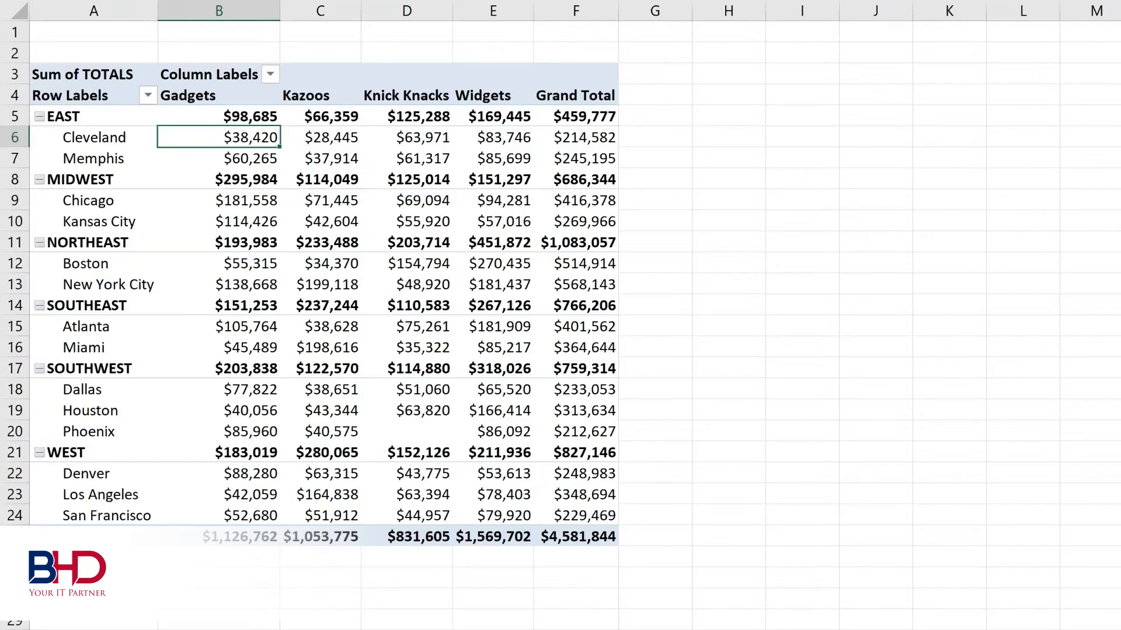
# - On the sales source data sheet, set the QTR 1 amount of the first Cleveland Gadgets row (F2) to 100000
pyautogui.hotkey('ctrl', 'pagedown')
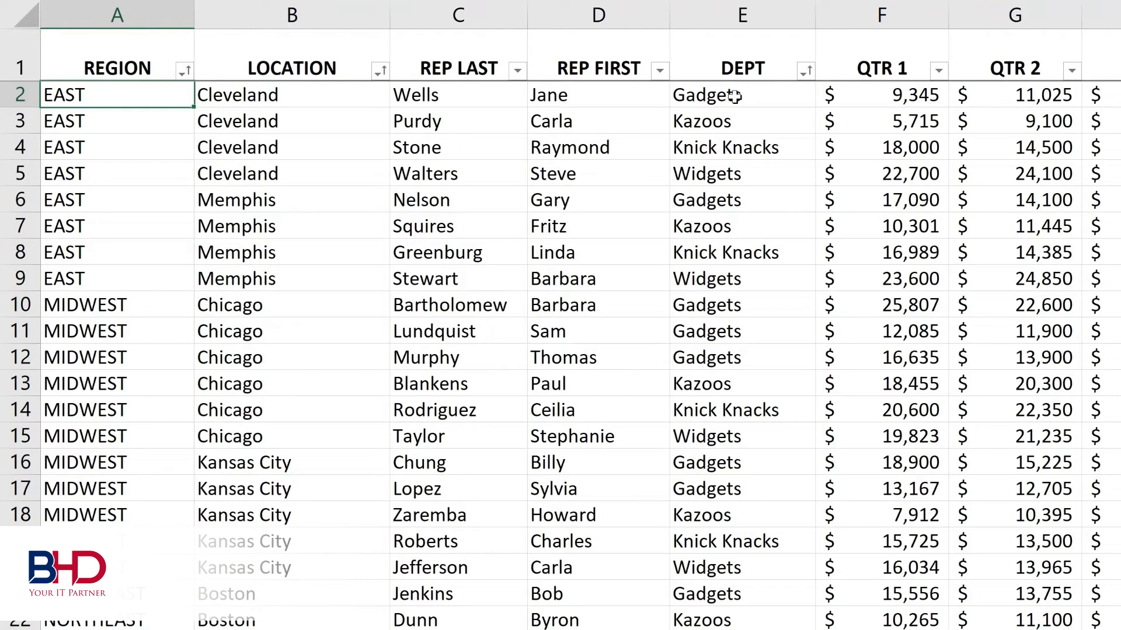
pyautogui.click(887, 94)
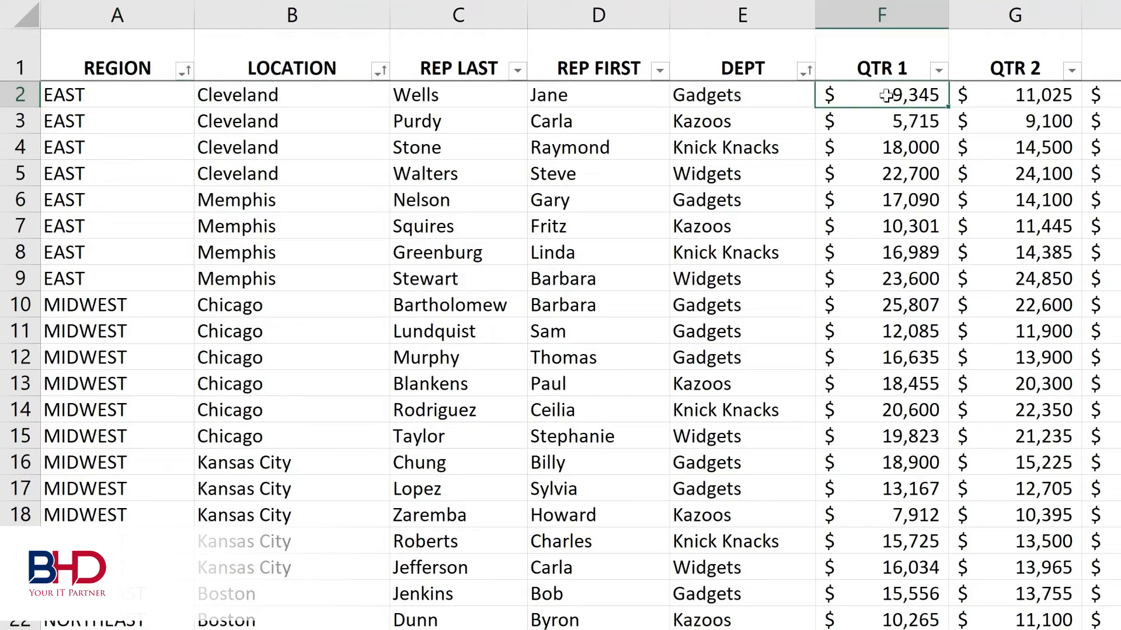
pyautogui.doubleClick(887, 95)
pyautogui.write('100000')
pyautogui.press('Return')
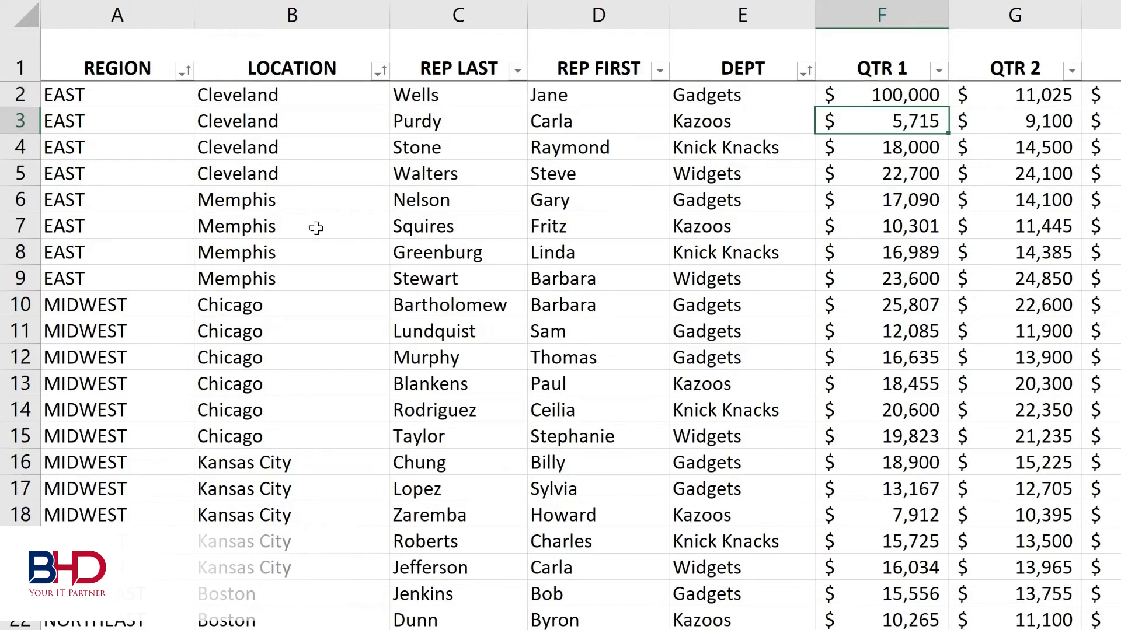
# - Change the location of the Memphis Gadgets record in cell B6 to Cleveland
pyautogui.click(257, 200)
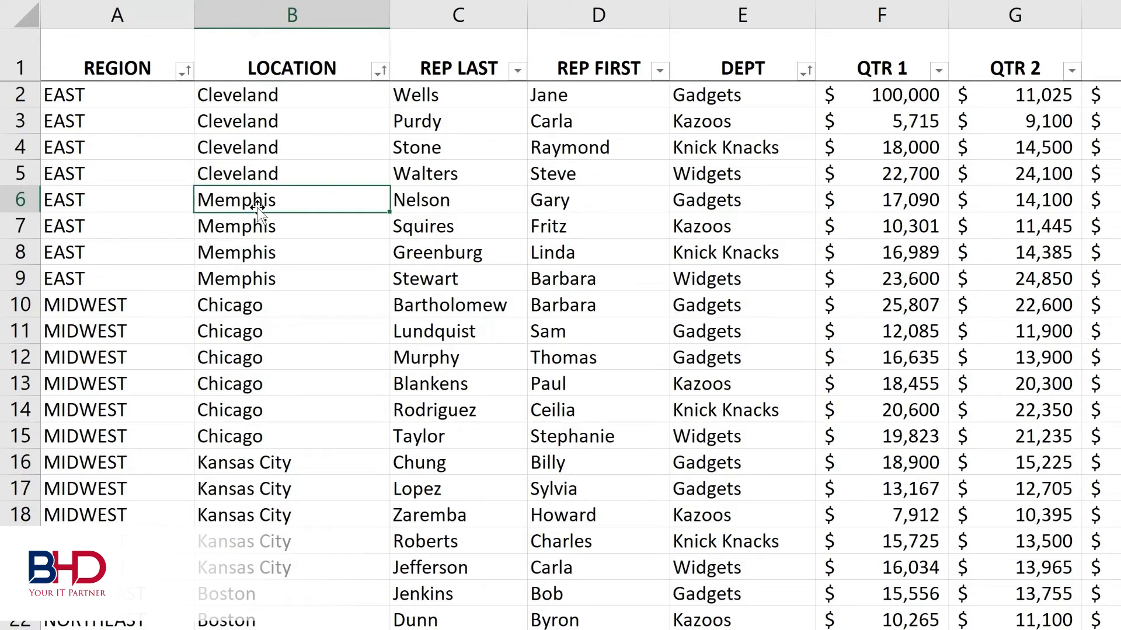
pyautogui.write('c')
pyautogui.press('BackSpace')
pyautogui.write('c')
pyautogui.press('Return')
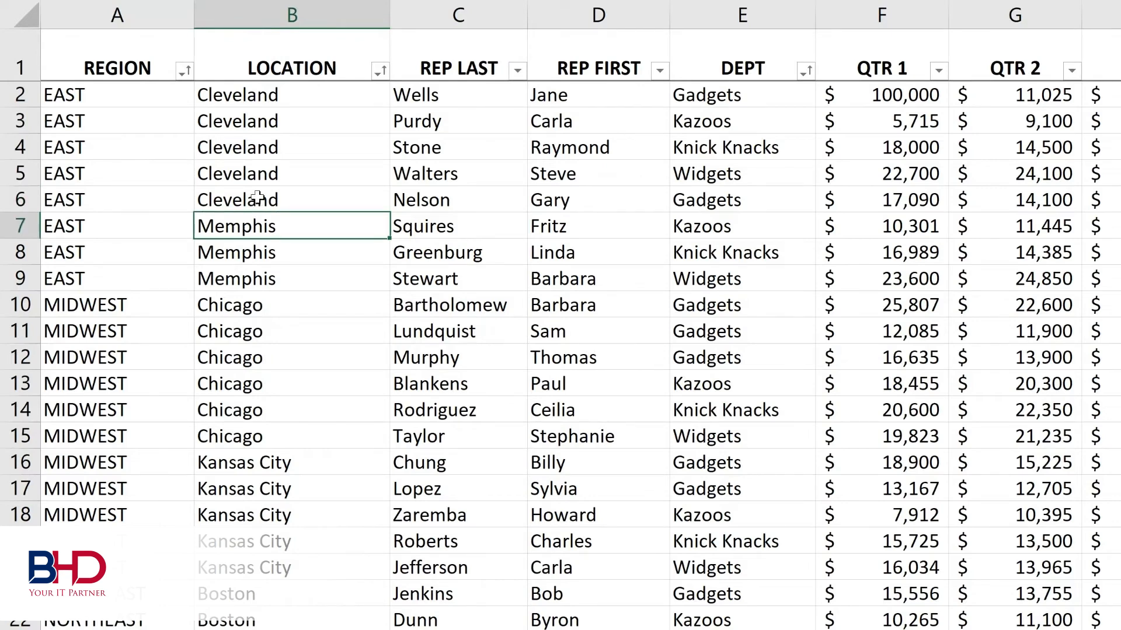
pyautogui.click(734, 203)
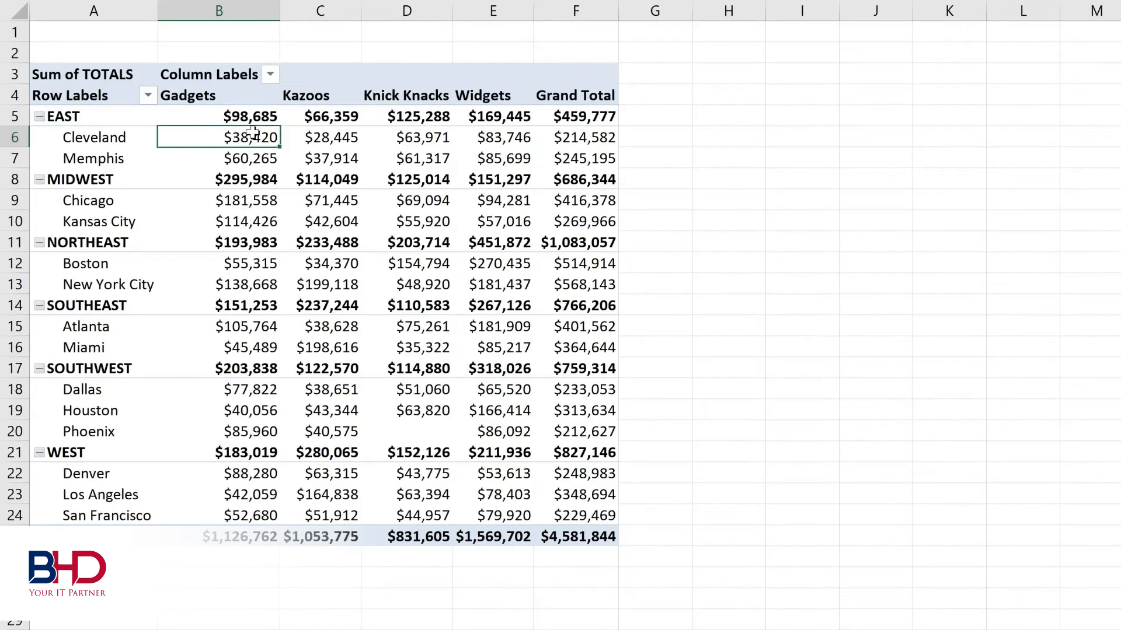
# - Return to the PivotTable sheet and refresh all data sources so the report uses the edited sales records
pyautogui.moveTo(182, 193)
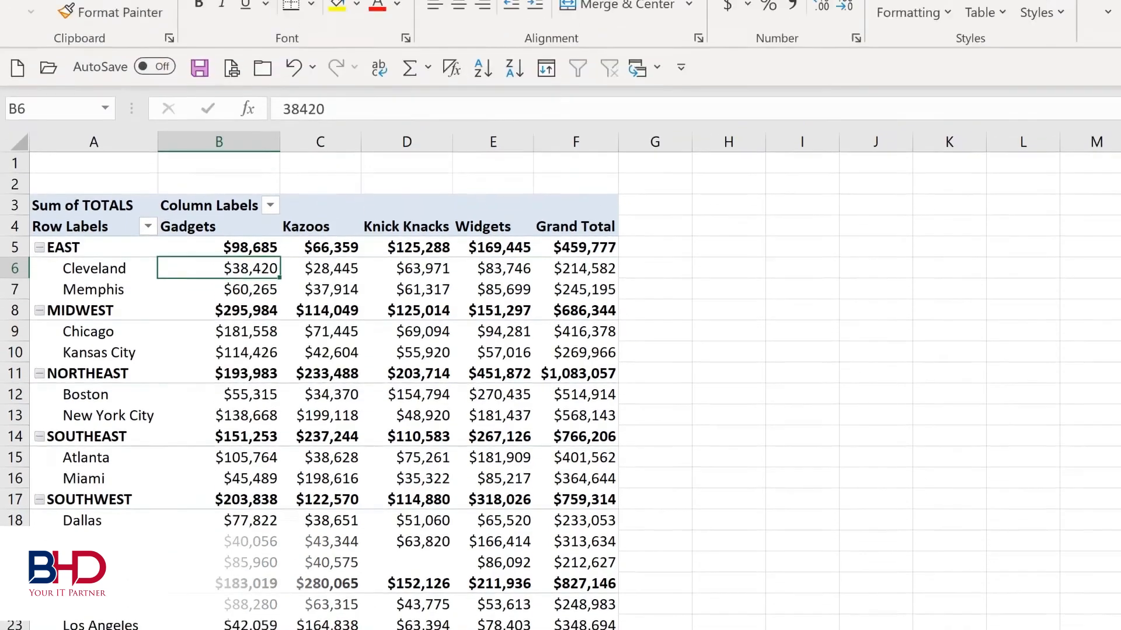
pyautogui.click(780, 28)
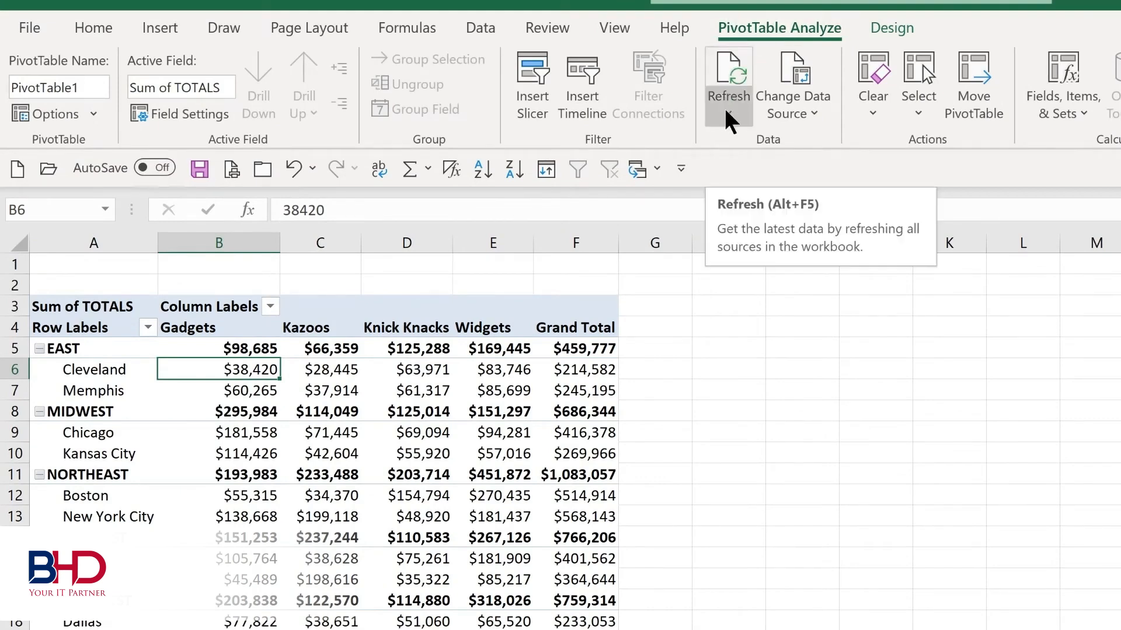
pyautogui.hotkey('alt', 'F5')
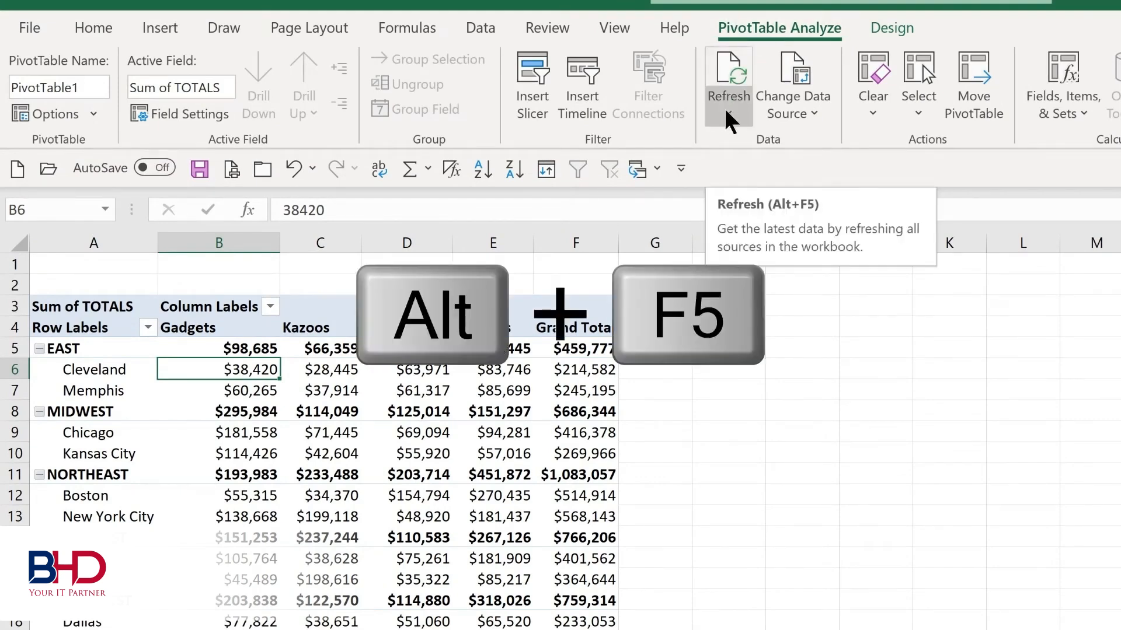
pyautogui.click(727, 112)
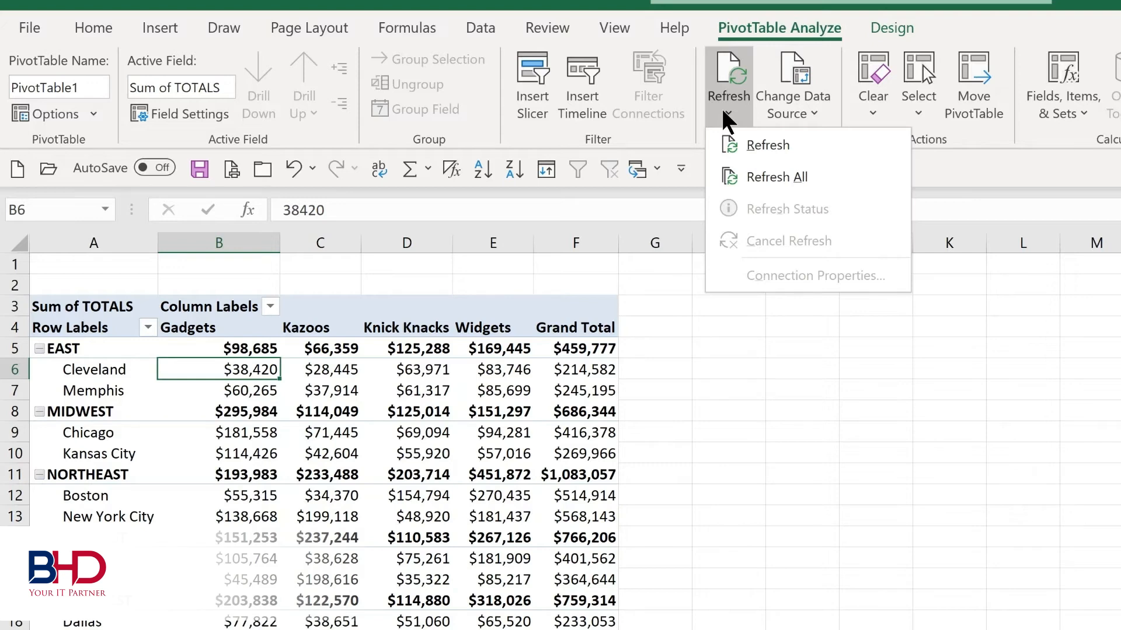
pyautogui.click(759, 177)
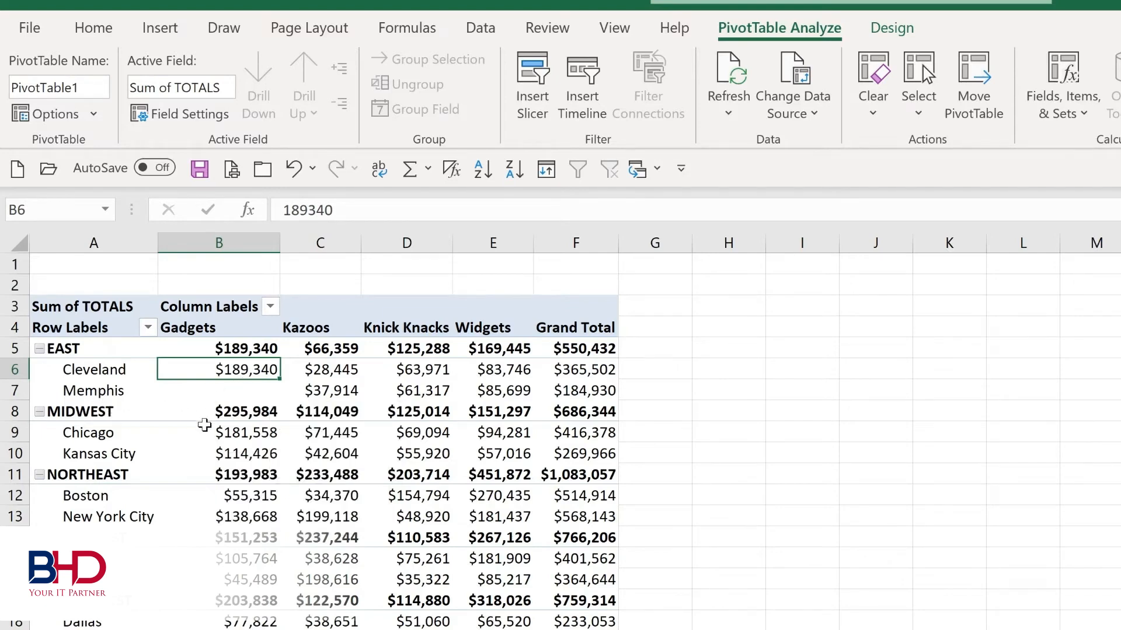
# - Check the source range in the PivotTable's Change Data Source settings and accept it as it is
pyautogui.moveTo(234, 406)
pyautogui.click(805, 115)
pyautogui.click(801, 134)
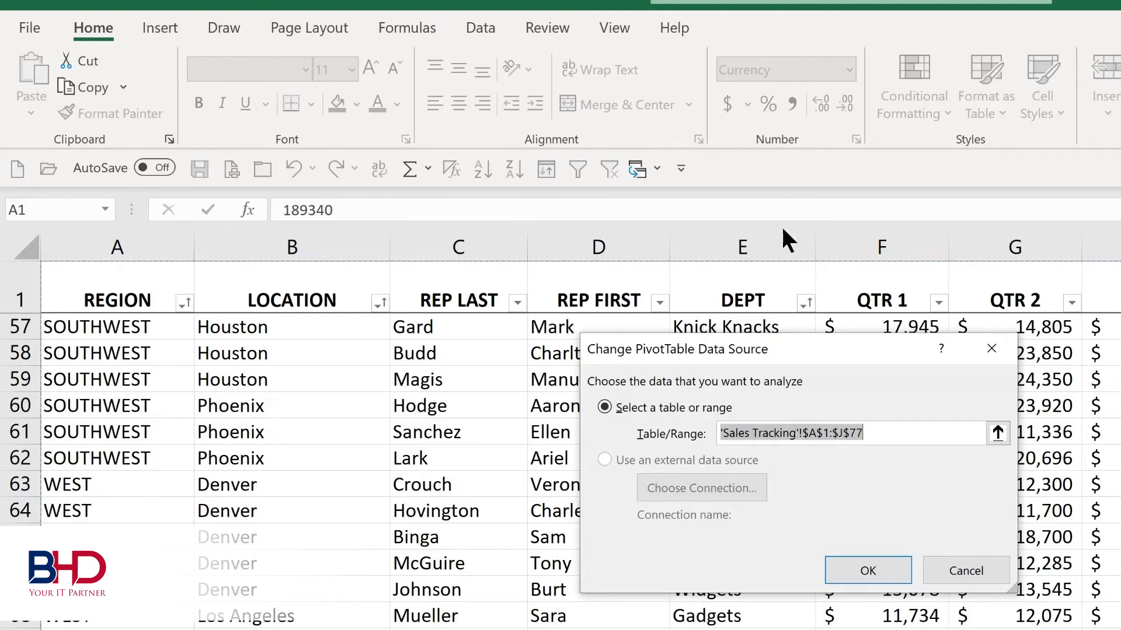
pyautogui.click(880, 557)
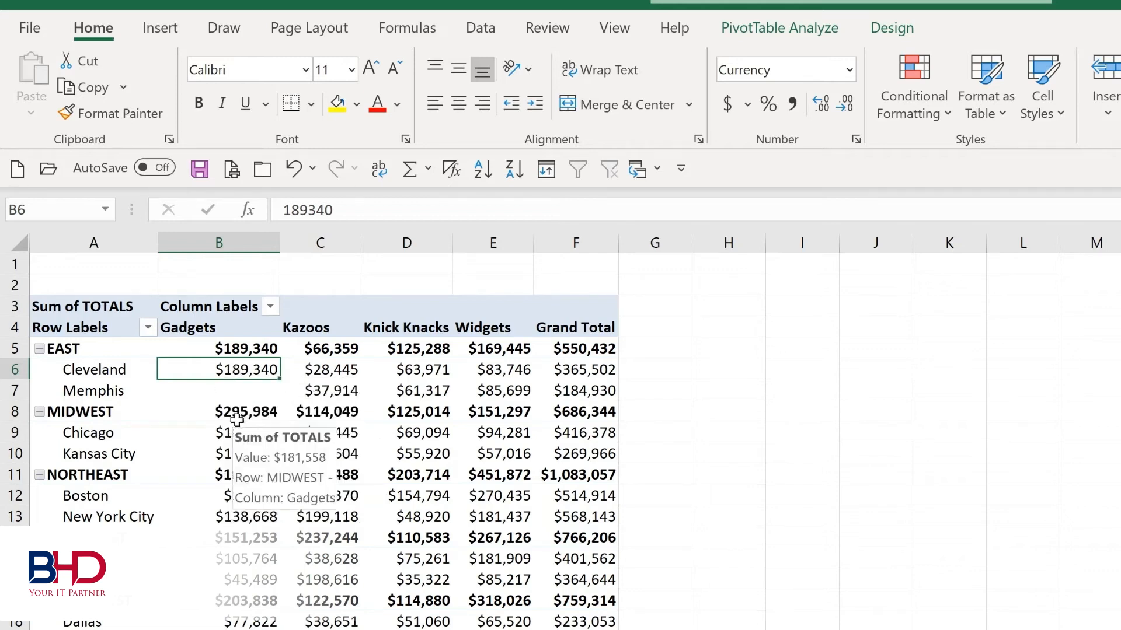
# - Extract the records behind the Chicago Gadgets total to a new sheet, and return to the PivotTable
pyautogui.moveTo(233, 435)
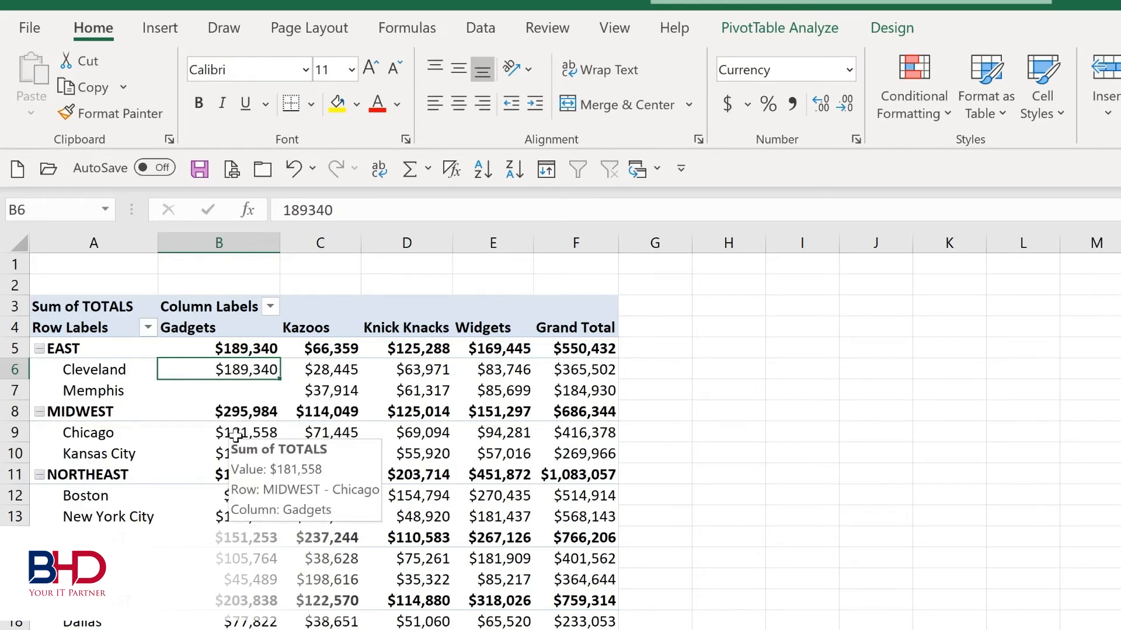
pyautogui.doubleClick(235, 434)
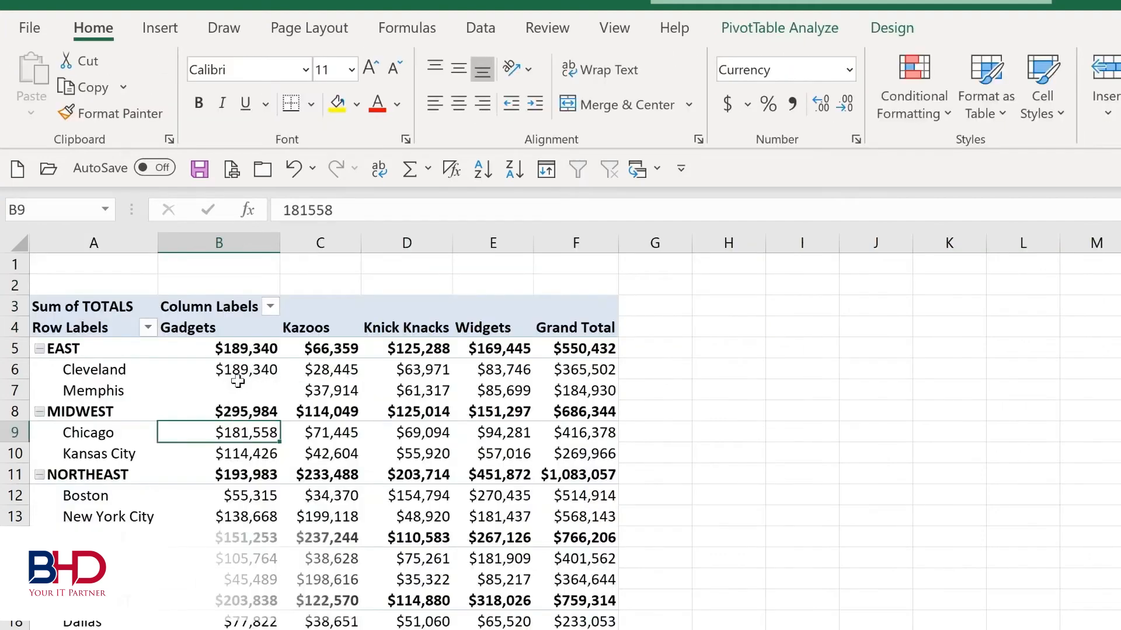
pyautogui.moveTo(238, 381)
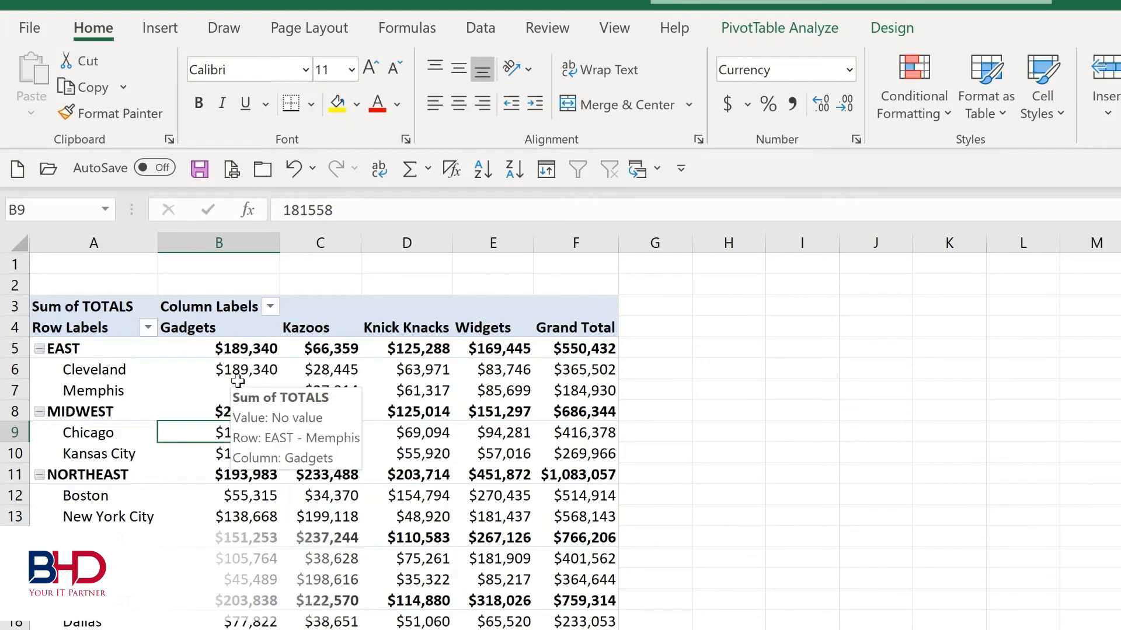
# - Collapse the EAST region's locations in the PivotTable and expand them again
pyautogui.moveTo(91, 371)
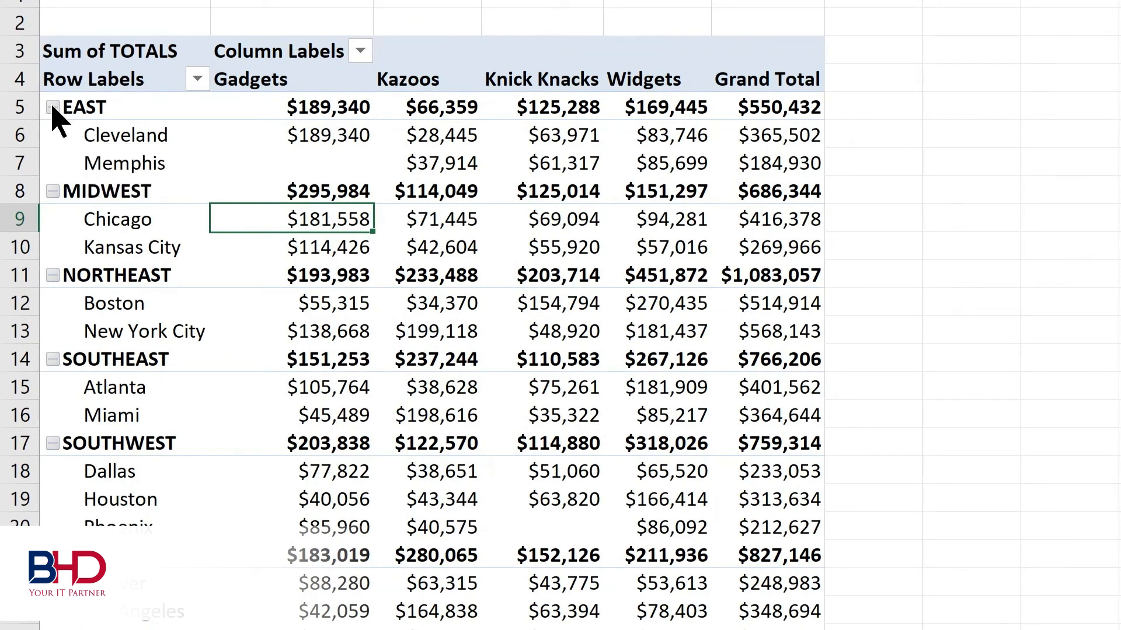
pyautogui.click(53, 107)
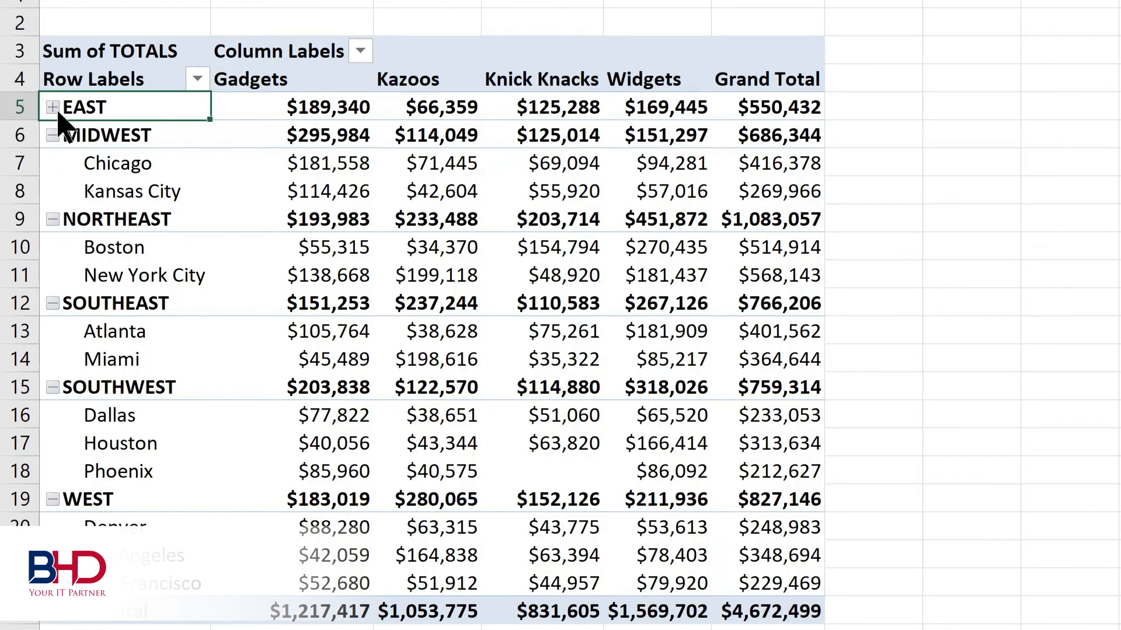
pyautogui.click(53, 107)
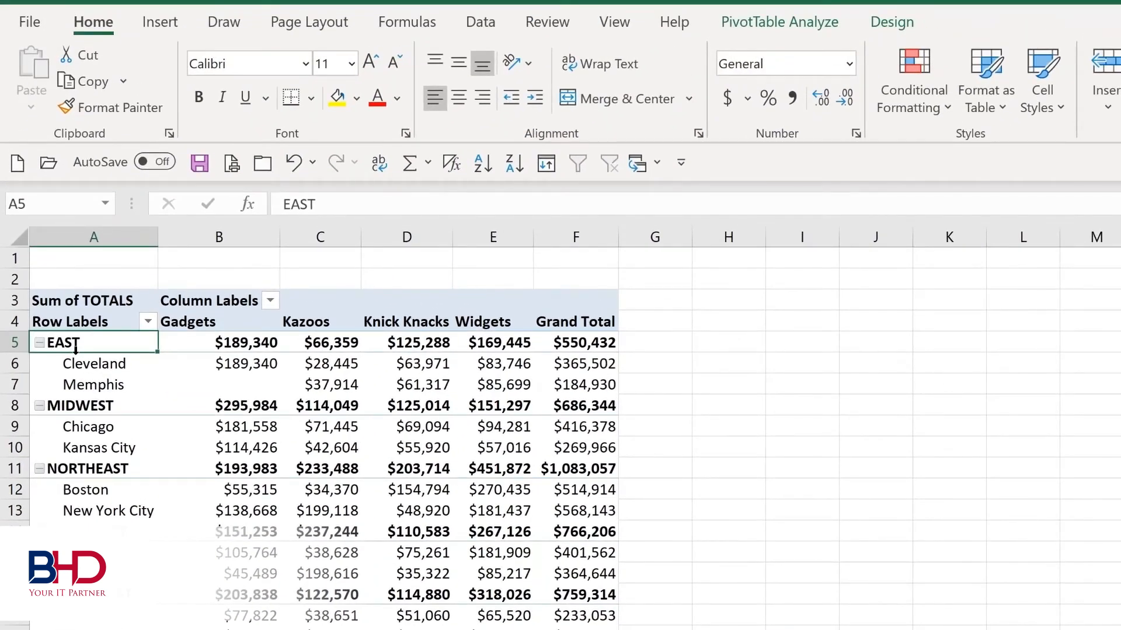
# - Collapse all items of the REGION field in the PivotTable, and expand the whole field again
pyautogui.click(756, 25)
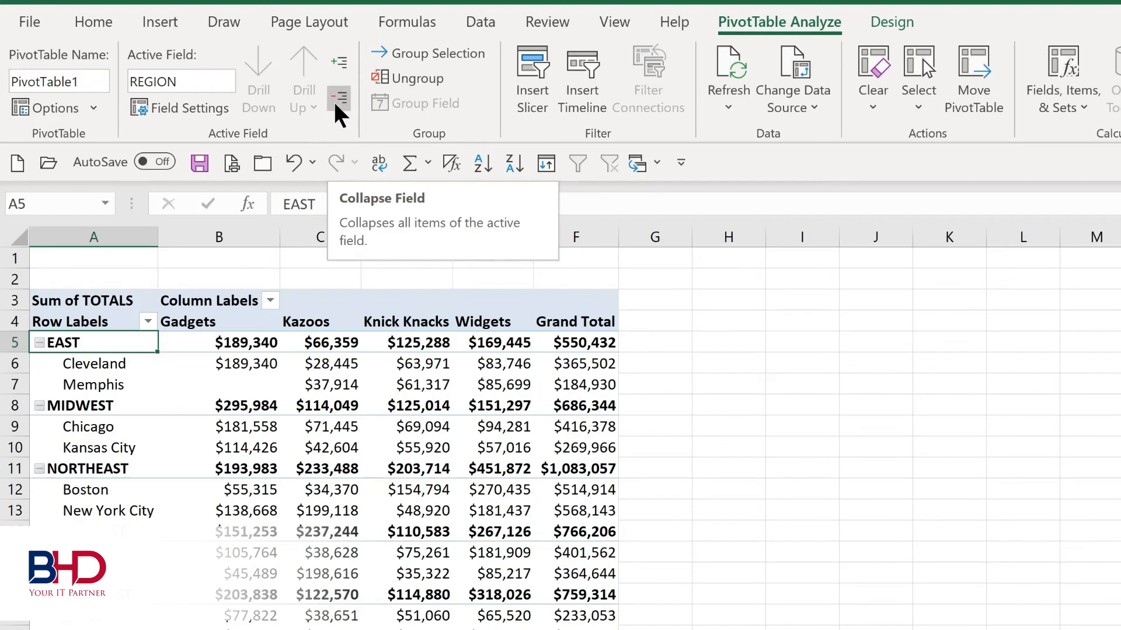
pyautogui.click(337, 101)
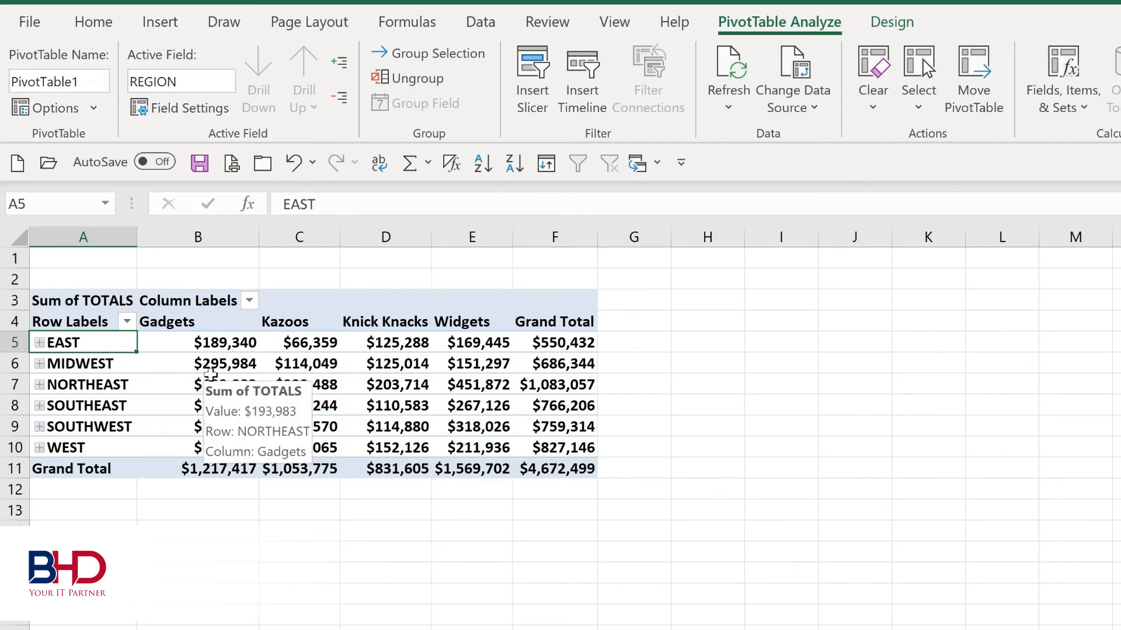
pyautogui.click(341, 61)
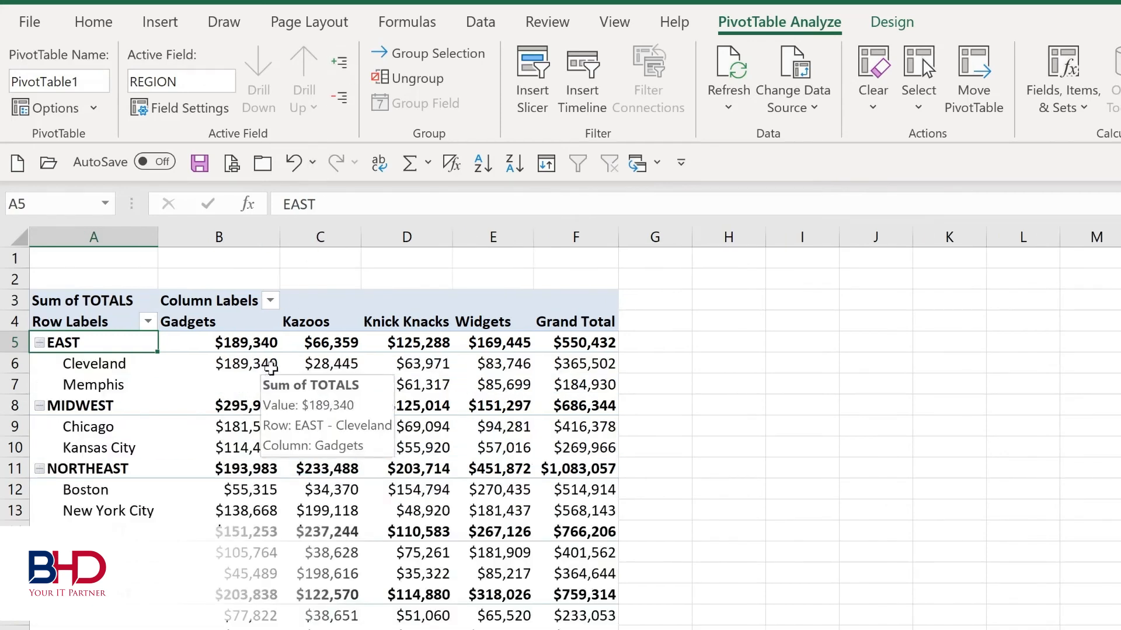
# - Apply the blue style from the first row of Medium PivotTable styles, and show all subtotals at the bottom of each group
pyautogui.click(899, 20)
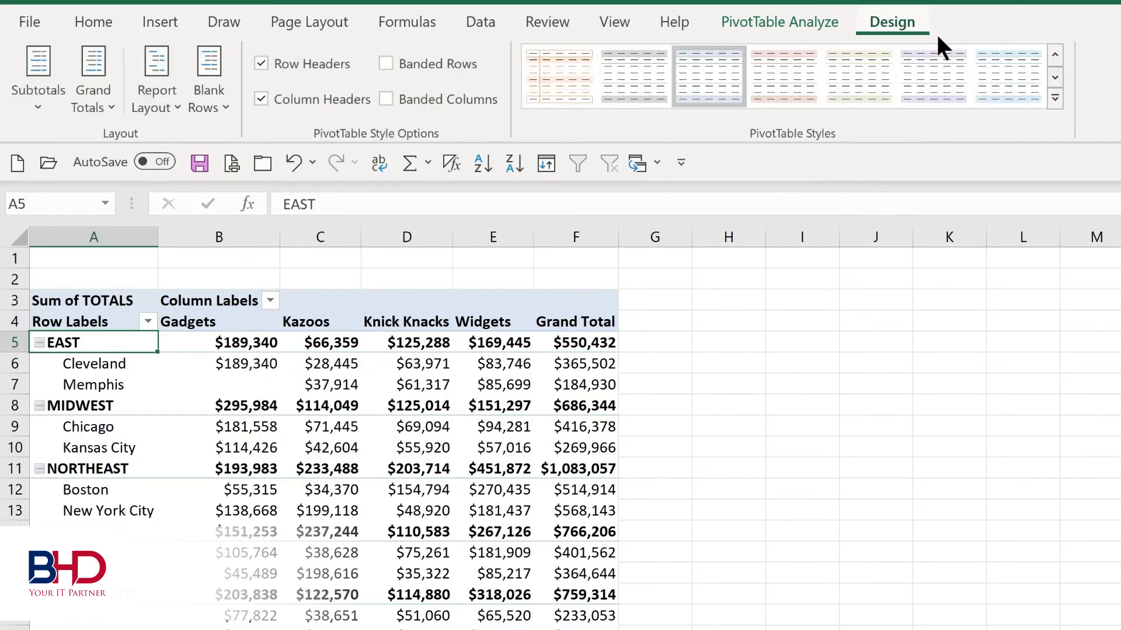
pyautogui.click(1055, 99)
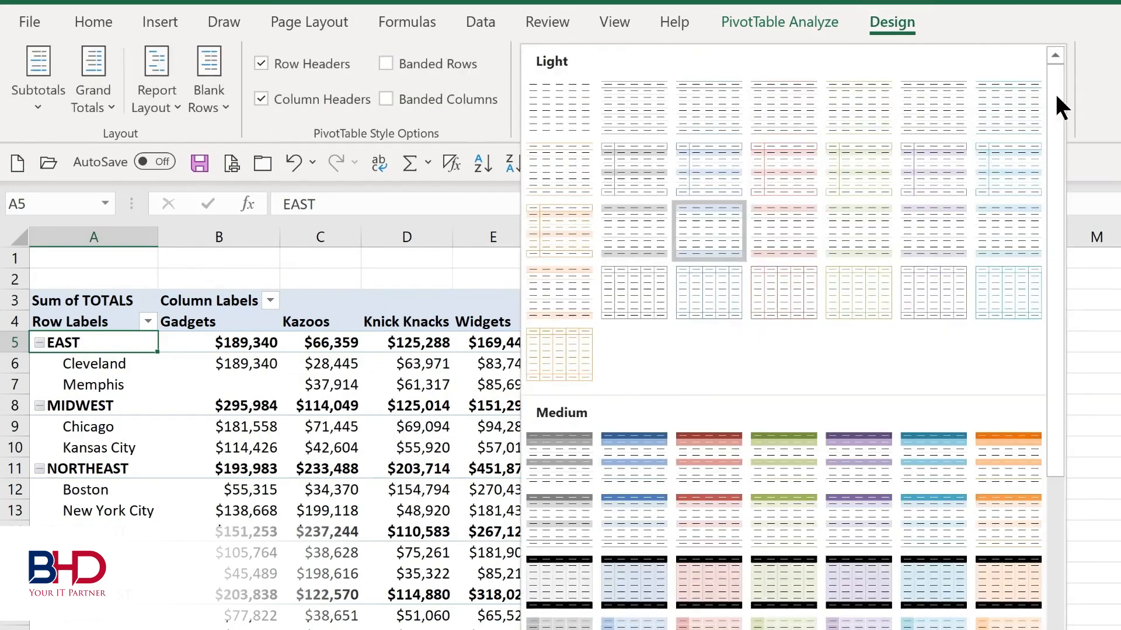
pyautogui.click(616, 461)
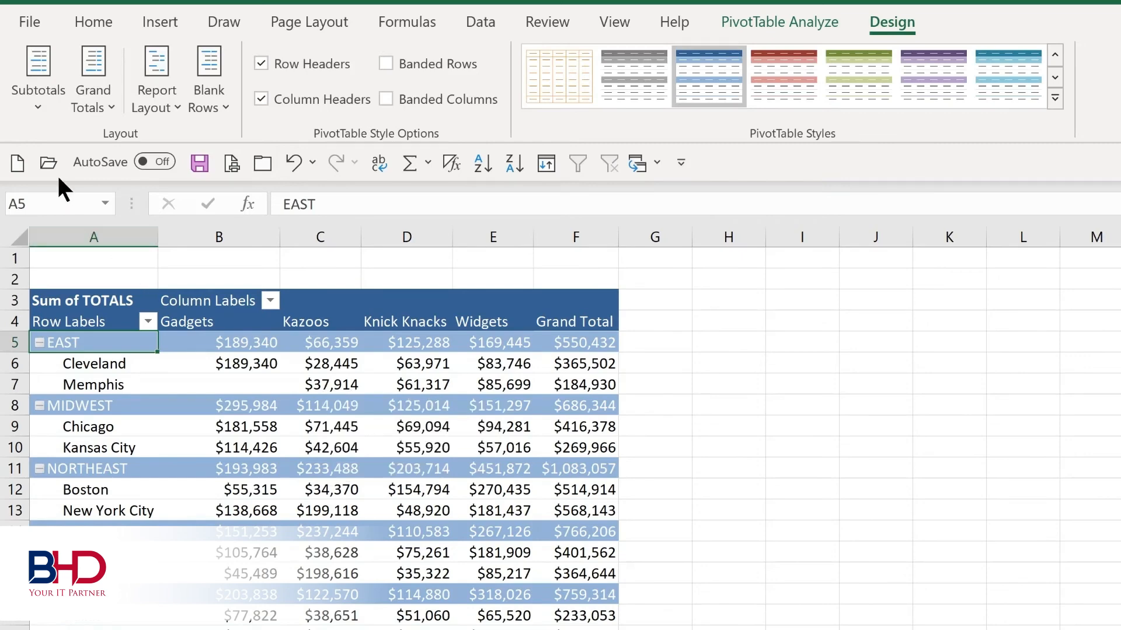
pyautogui.click(44, 108)
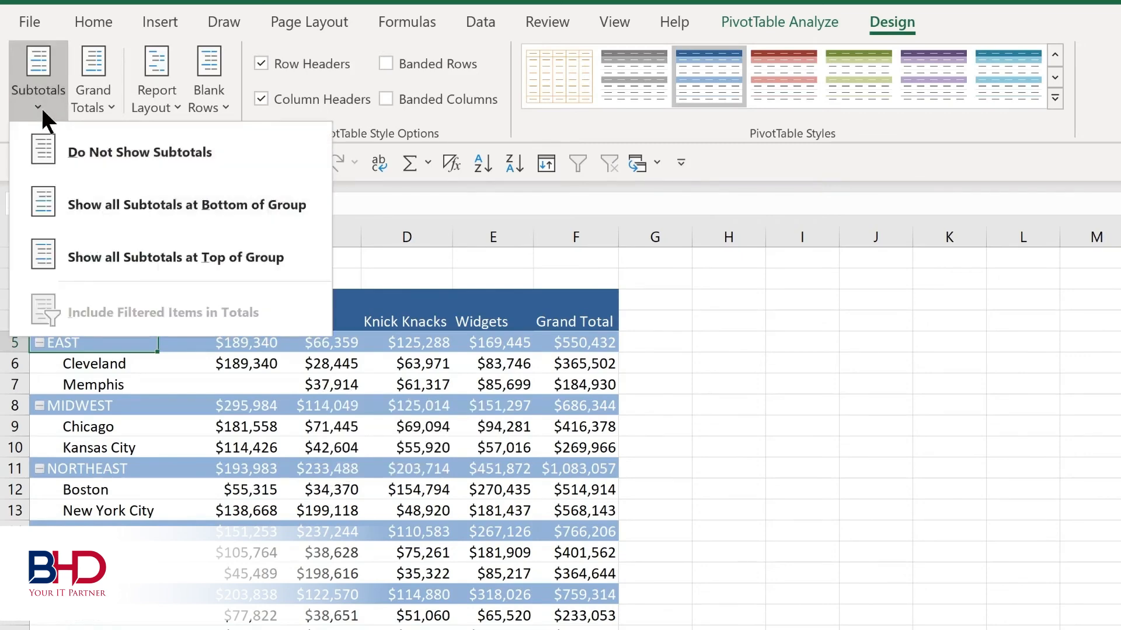
pyautogui.click(111, 214)
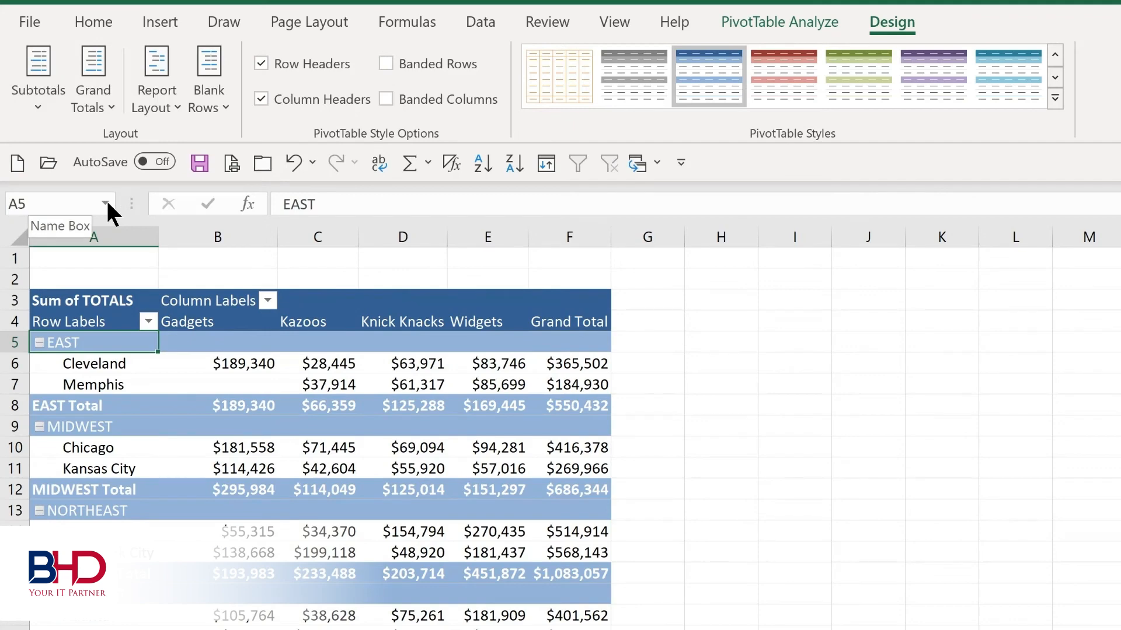
pyautogui.click(93, 102)
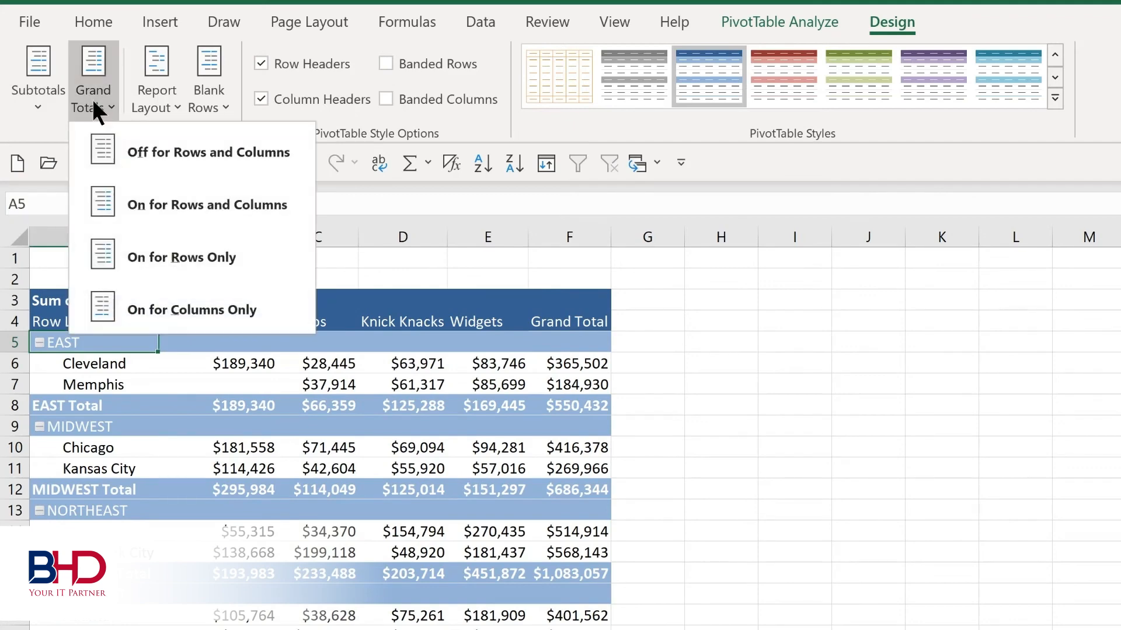
pyautogui.click(172, 104)
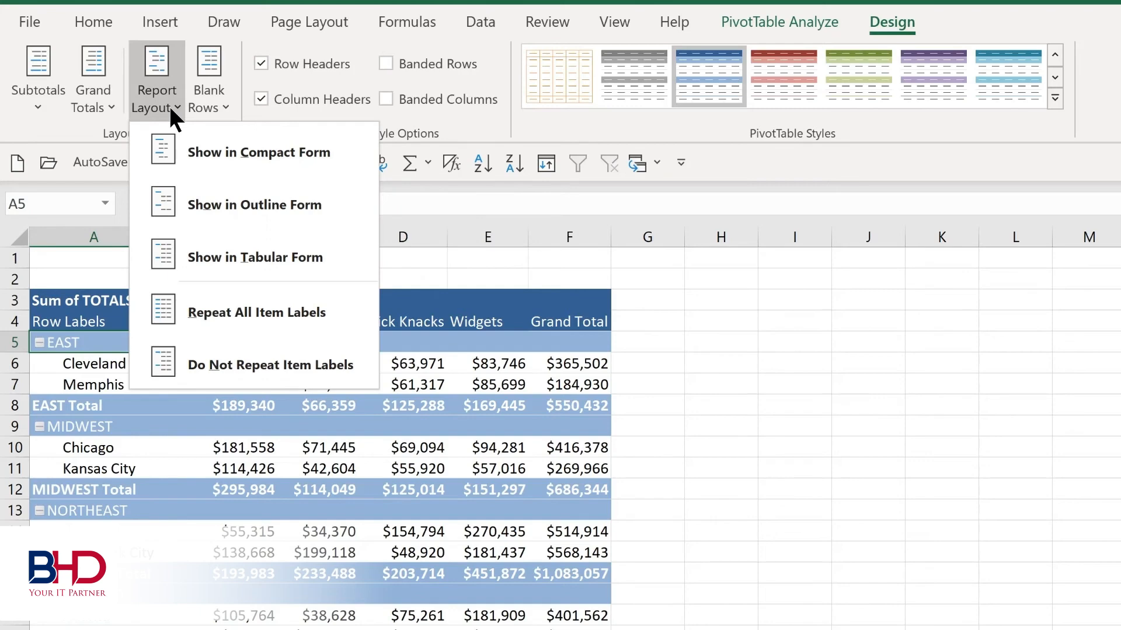
pyautogui.click(169, 104)
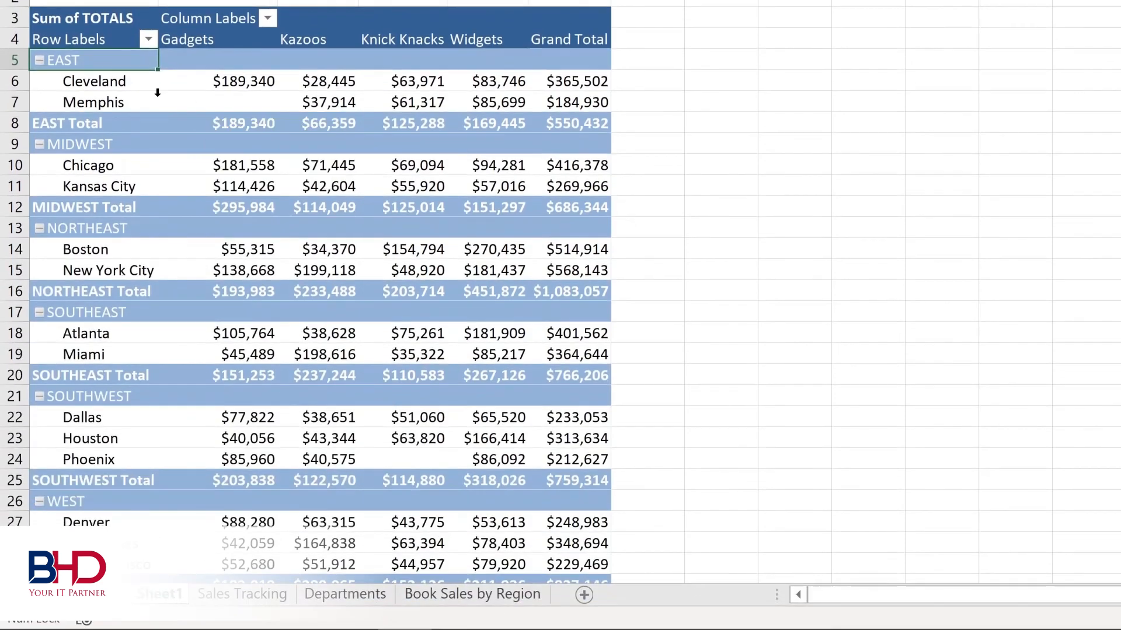
# - Filter the PivotTable's row labels to show only the EAST, MIDWEST and NORTHEAST regions
pyautogui.click(148, 39)
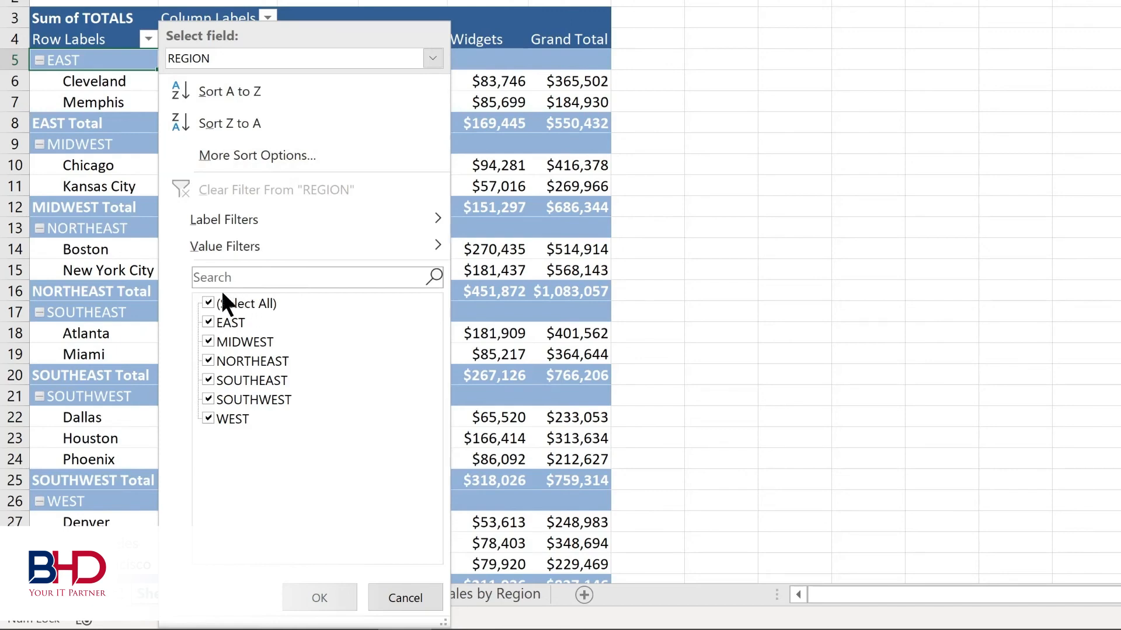
pyautogui.click(208, 302)
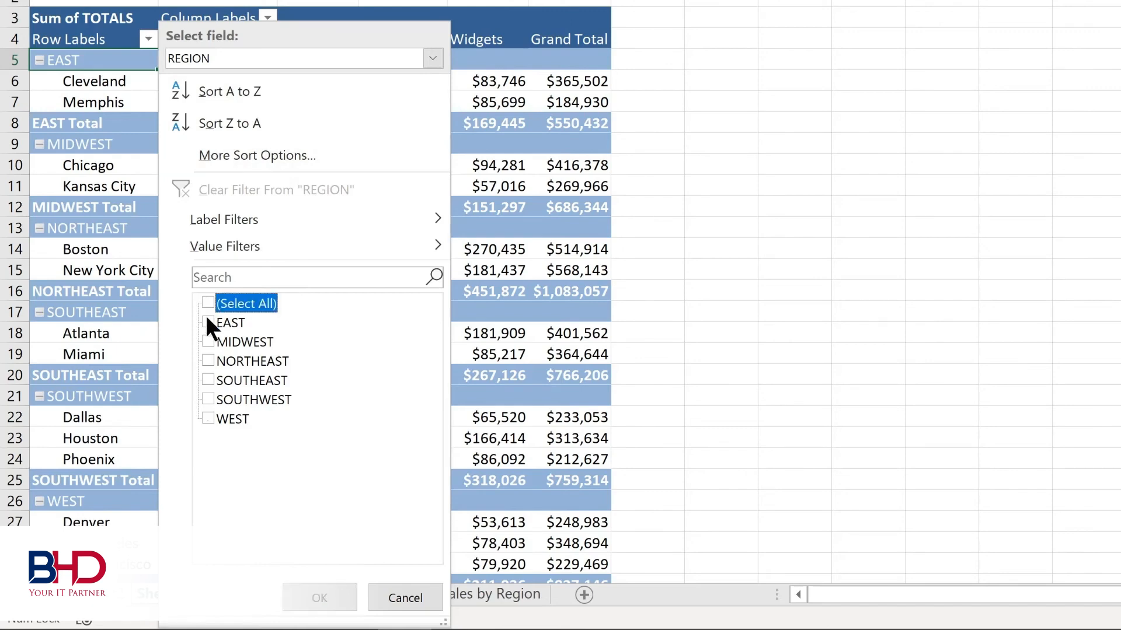
pyautogui.click(207, 323)
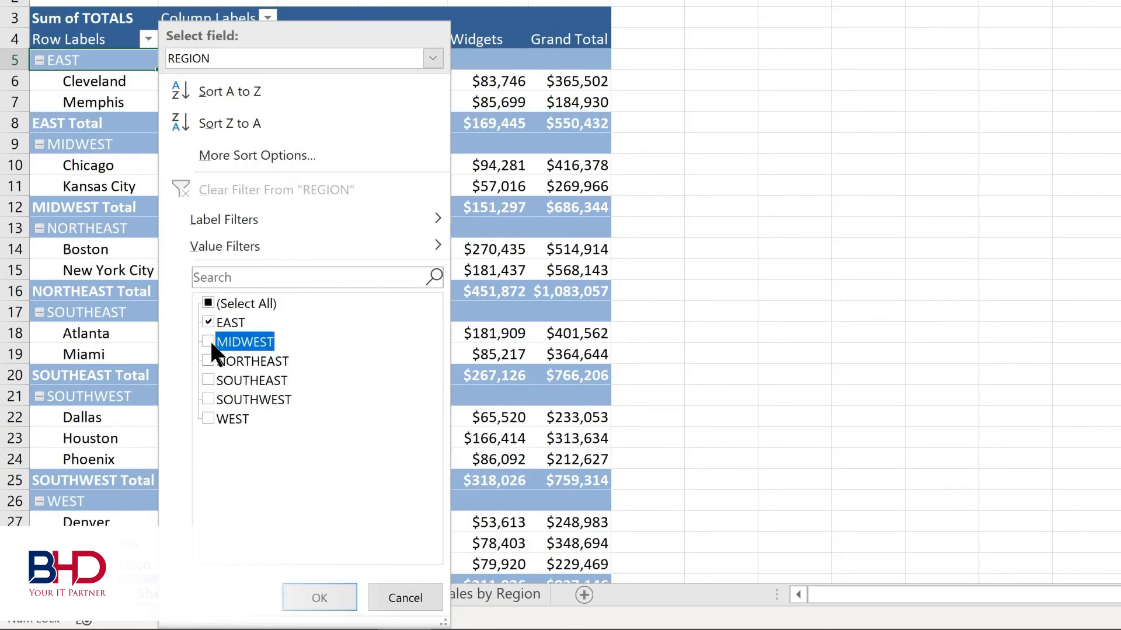
pyautogui.click(207, 359)
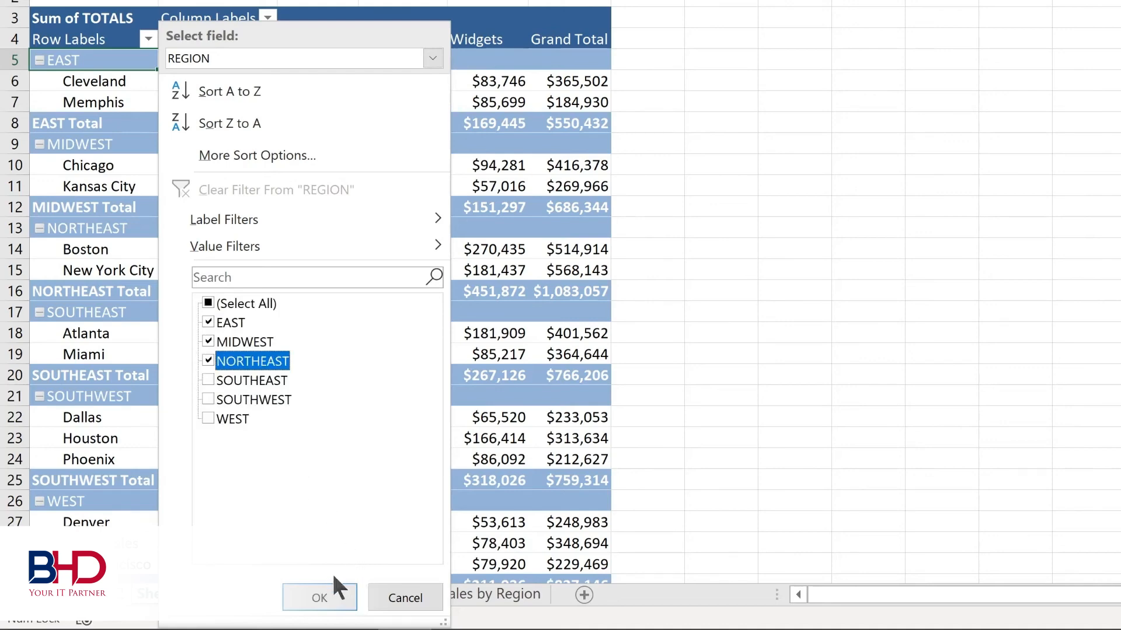
pyautogui.click(325, 593)
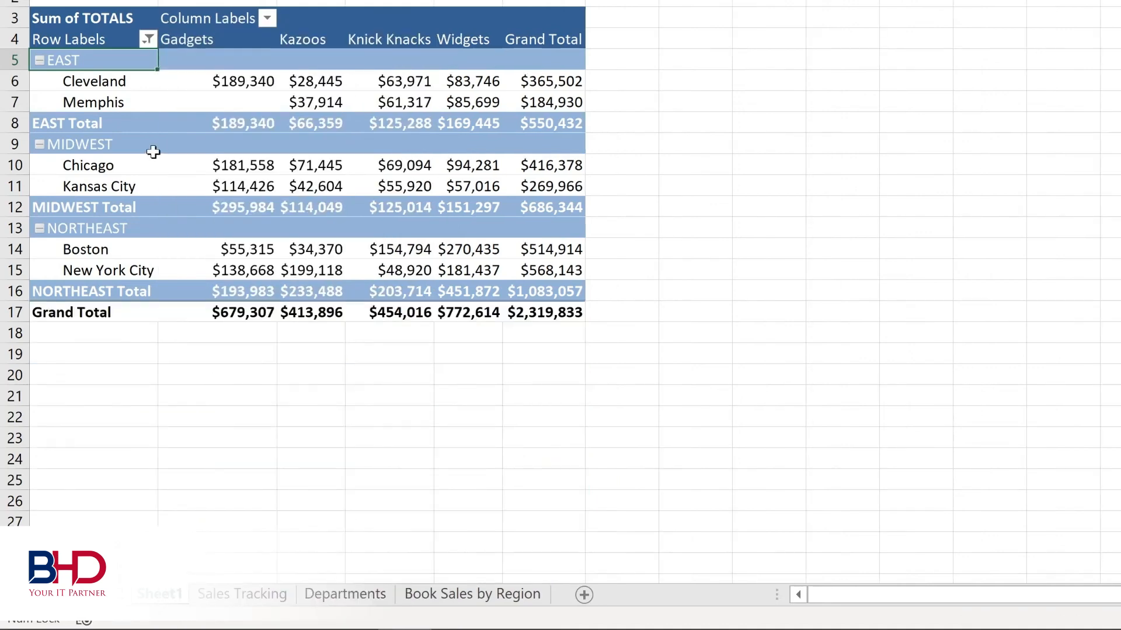
# - Clear the REGION filter from the PivotTable's row labels
pyautogui.click(267, 18)
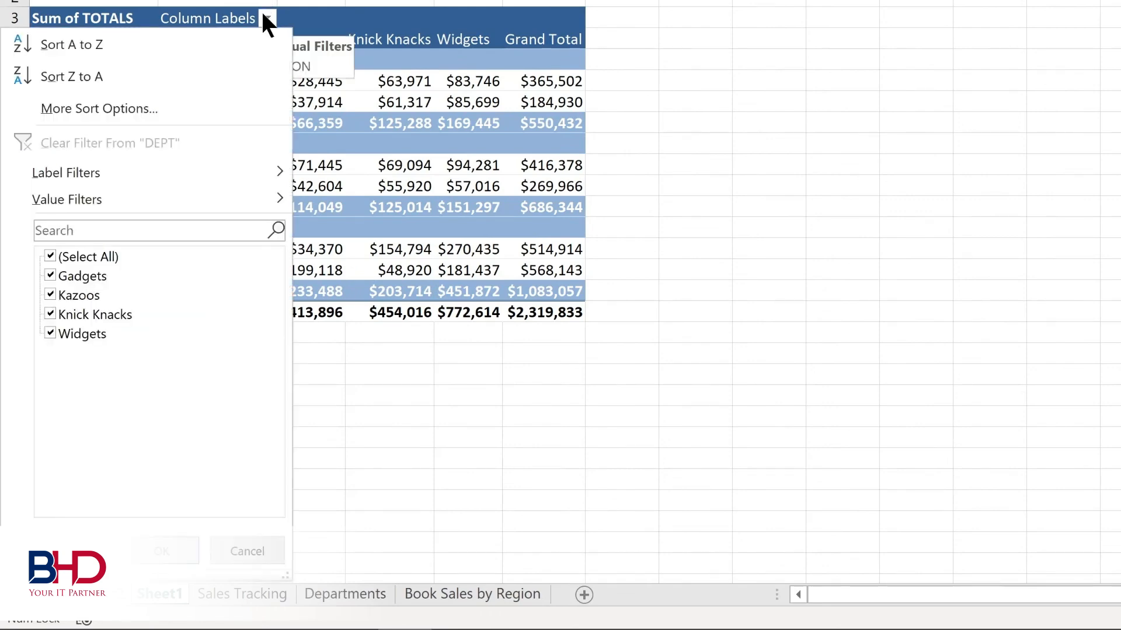
pyautogui.click(148, 36)
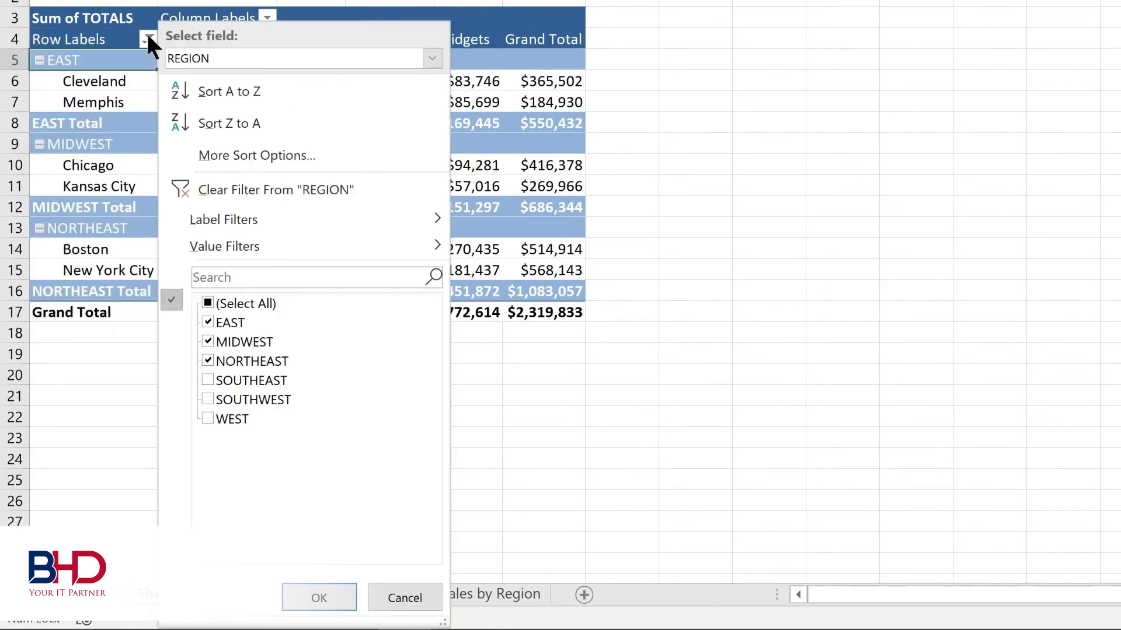
pyautogui.click(219, 189)
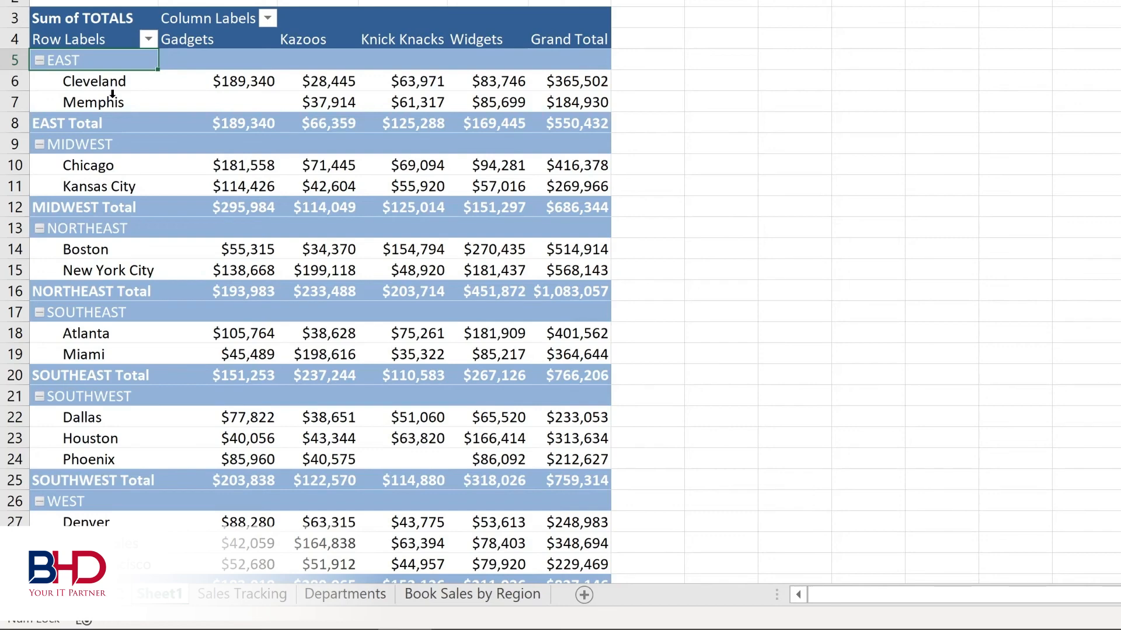
# - Sort the locations within each region by their Grand Total values from smallest to largest
pyautogui.click(217, 81)
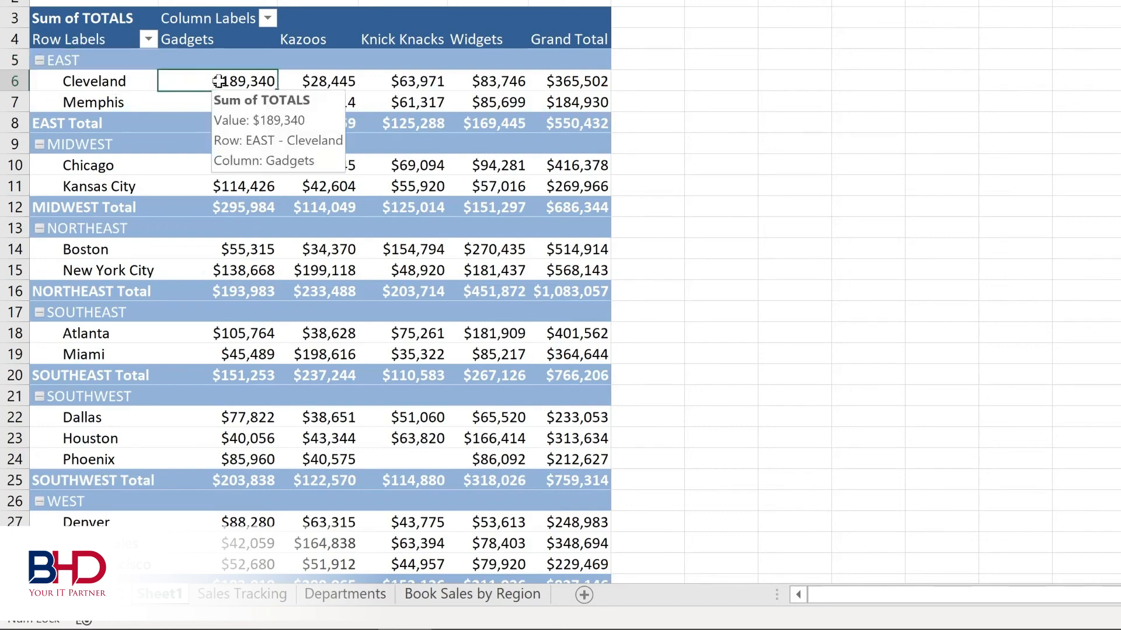
pyautogui.rightClick(564, 84)
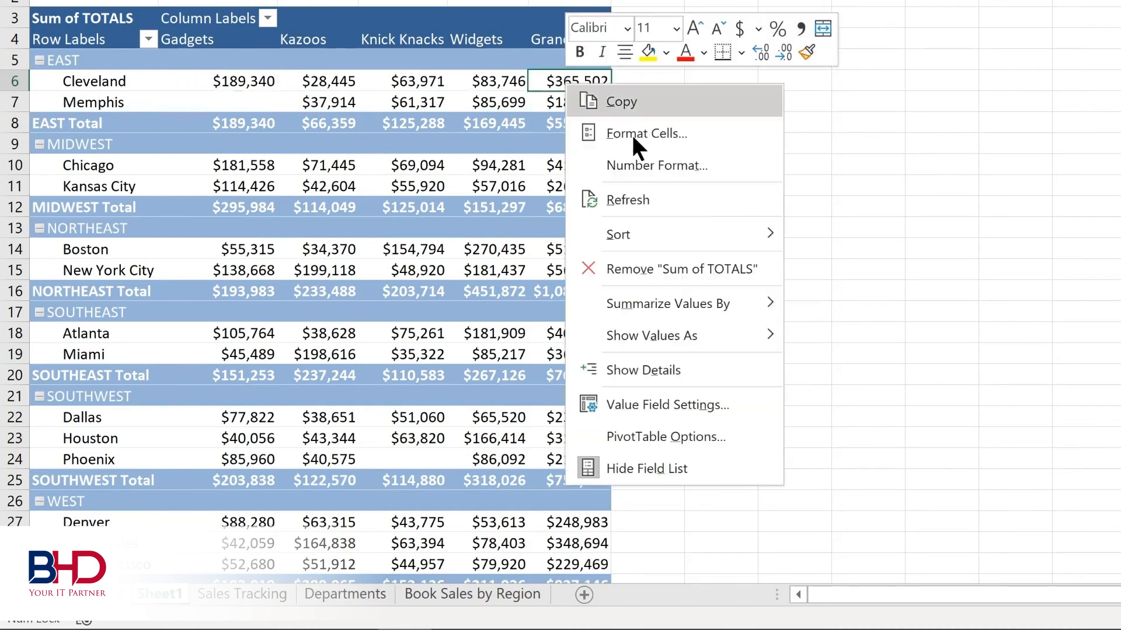
pyautogui.moveTo(632, 236)
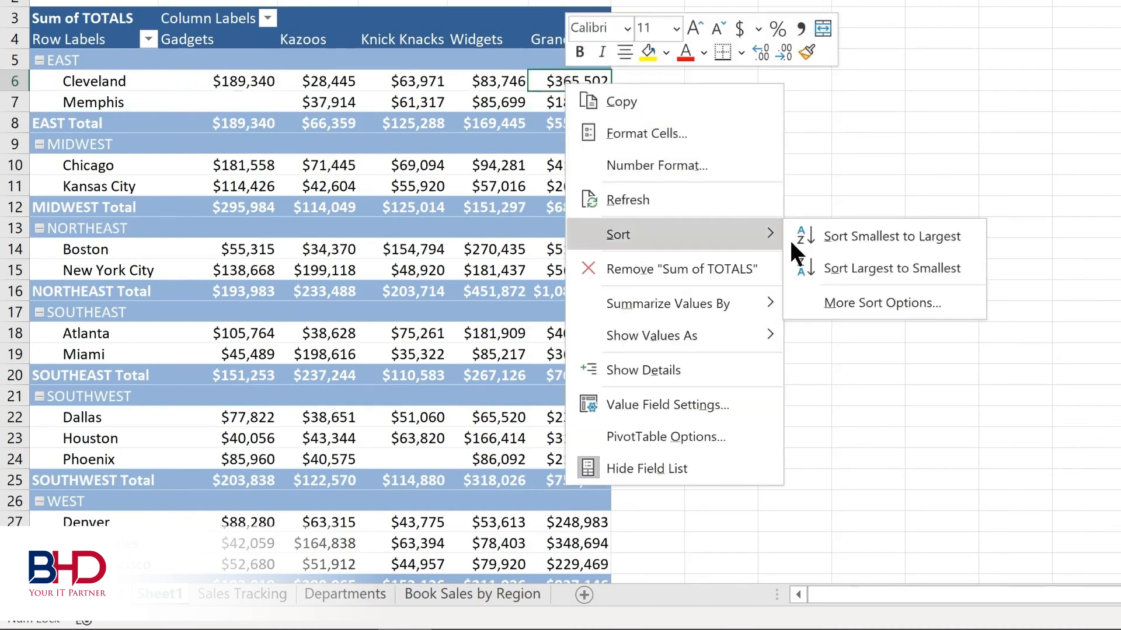
pyautogui.click(848, 233)
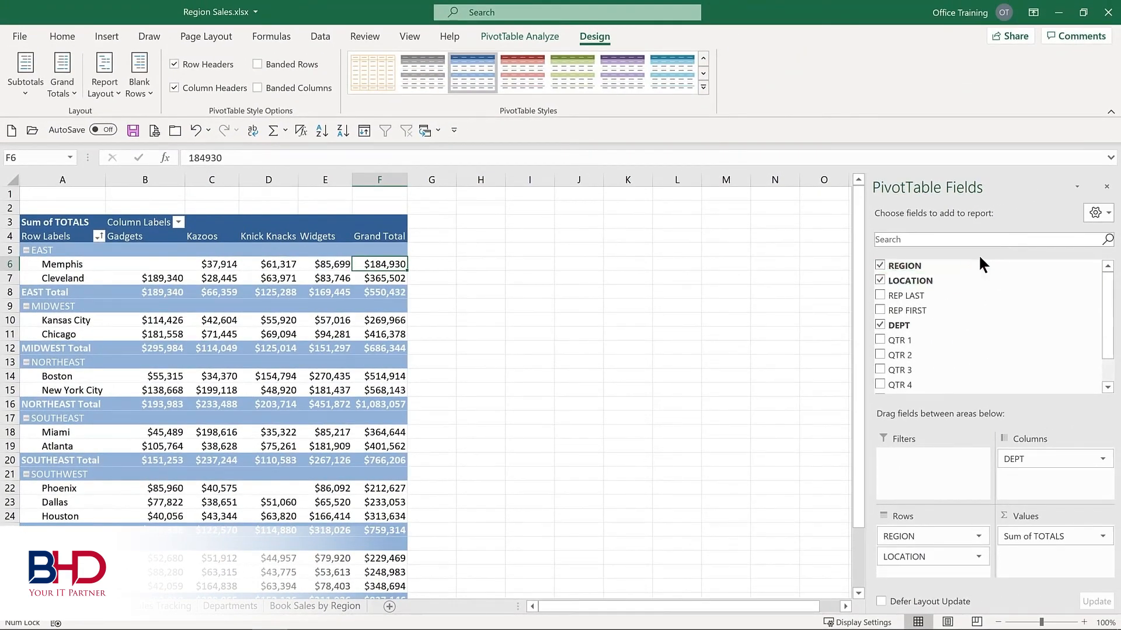
# - Remove REGION from the PivotTable's rows and add it as a report filter
pyautogui.click(880, 266)
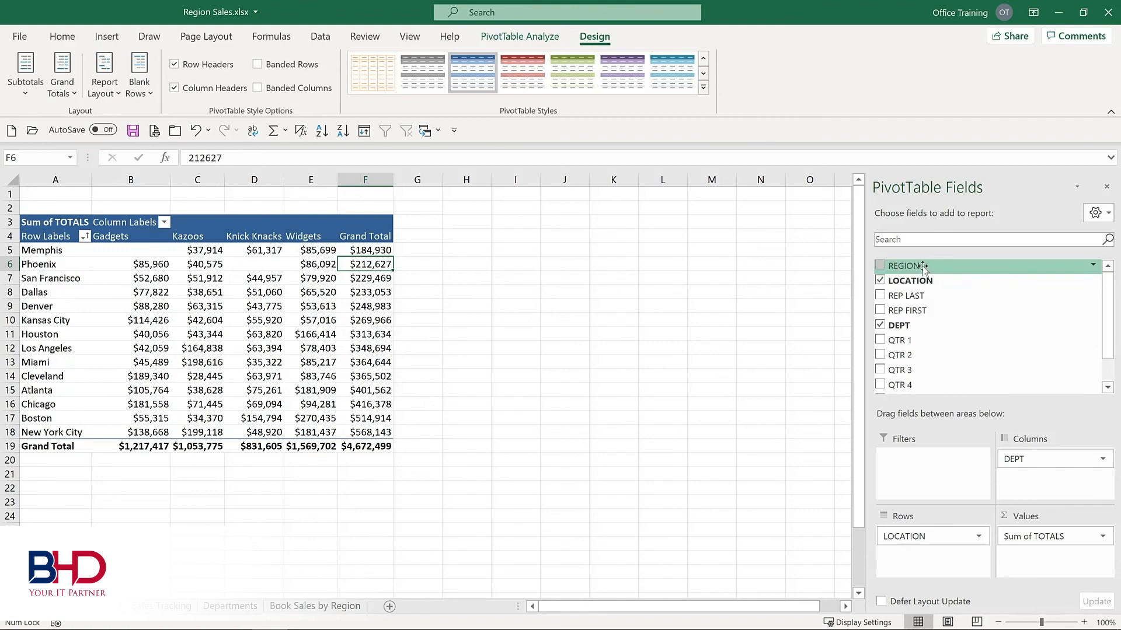
pyautogui.moveTo(923, 269); pyautogui.dragTo(909, 470)
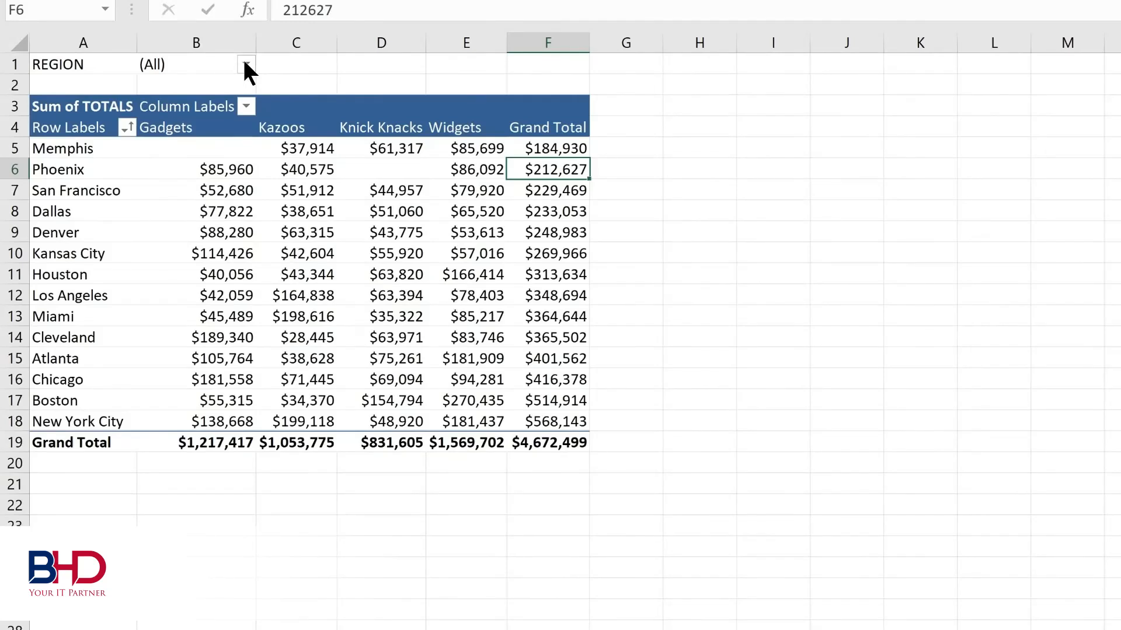
# - Set the REGION report filter to show only MIDWEST
pyautogui.click(246, 65)
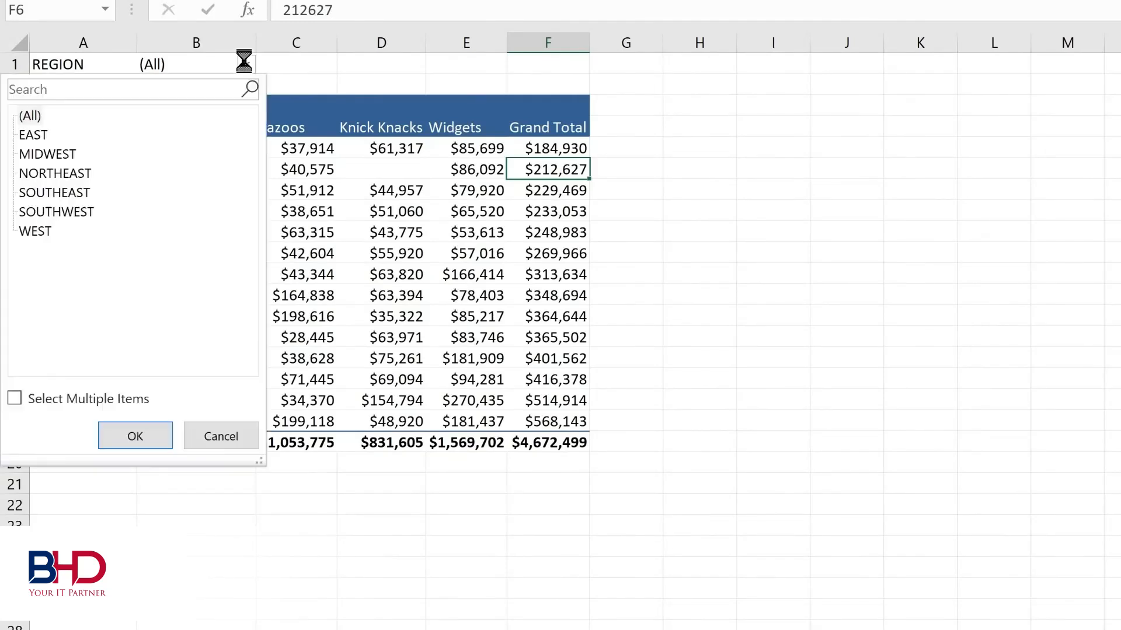
pyautogui.click(55, 154)
pyautogui.click(135, 436)
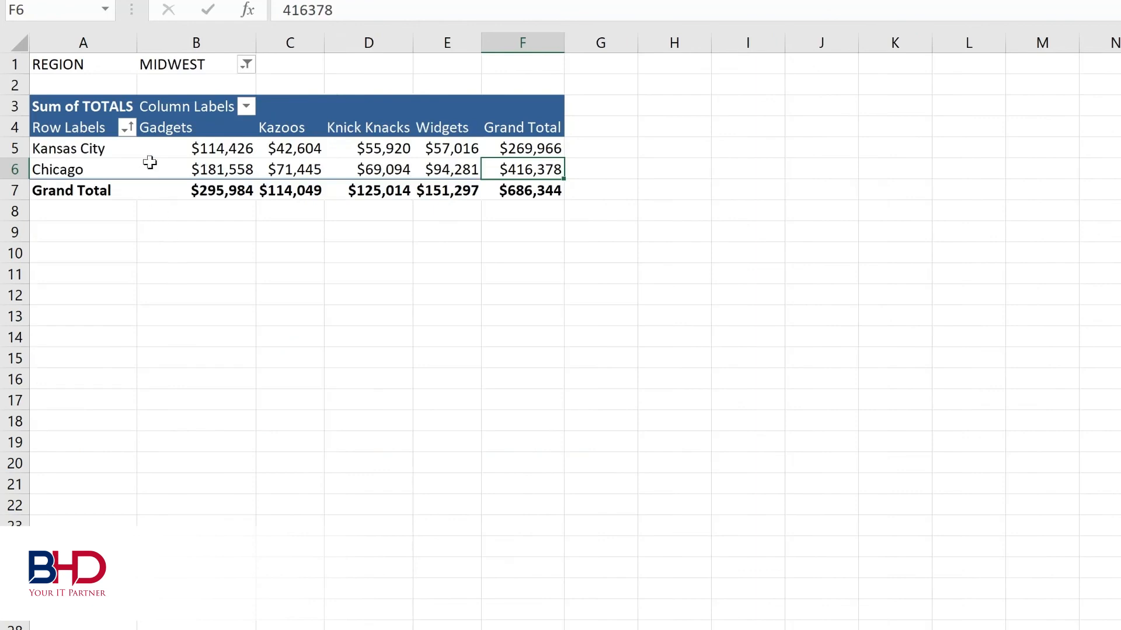
# - Reset the REGION report filter to (All)
pyautogui.click(247, 65)
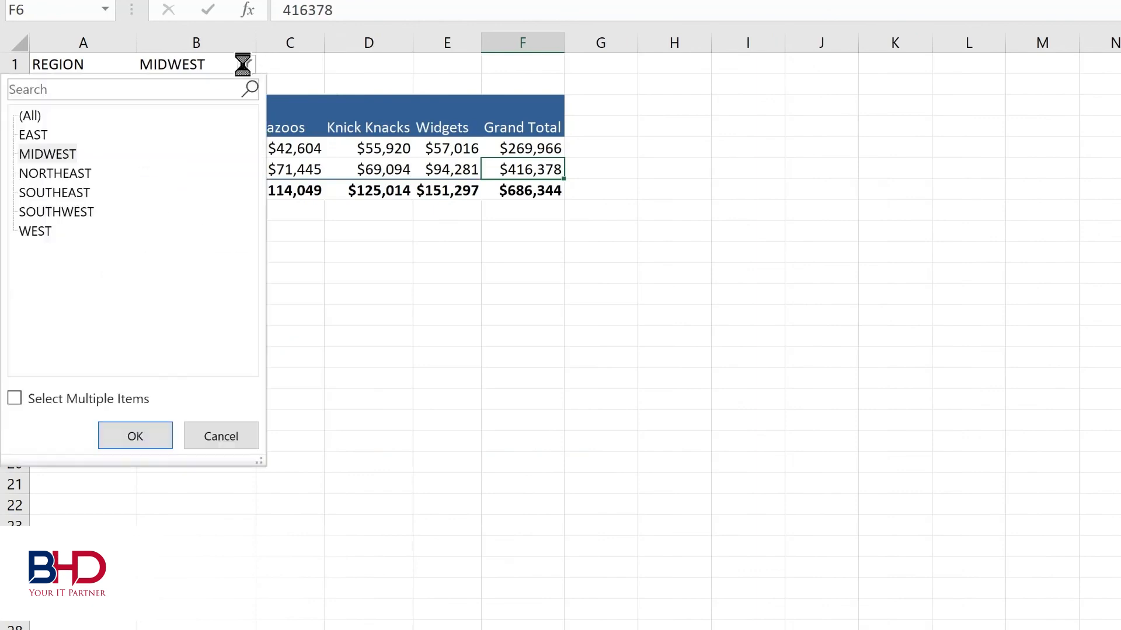
pyautogui.click(40, 112)
pyautogui.click(124, 444)
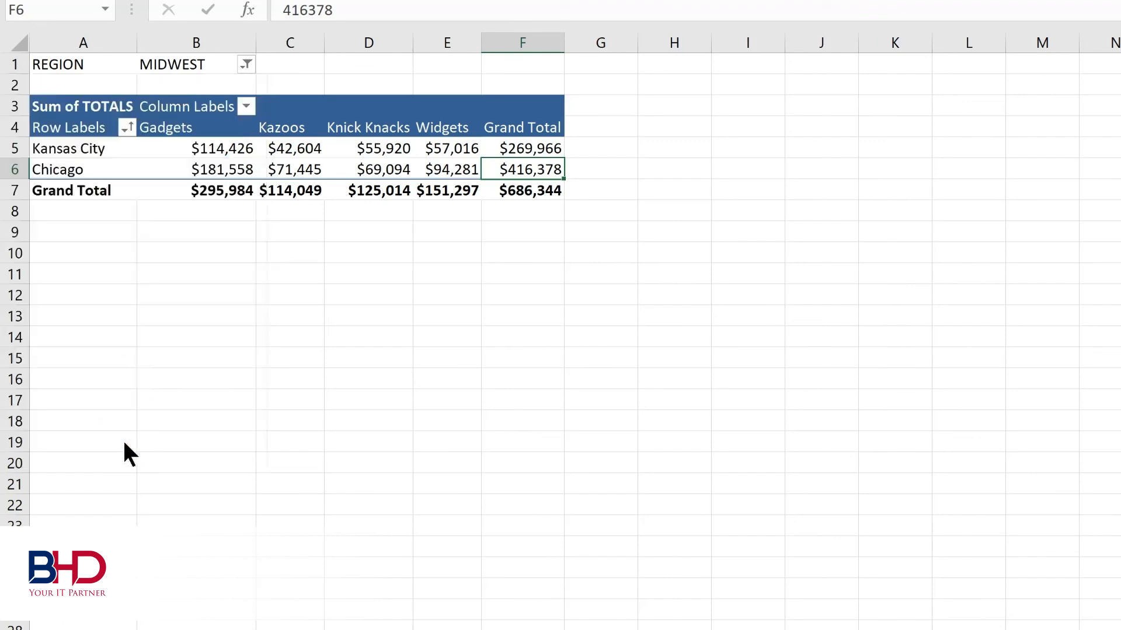